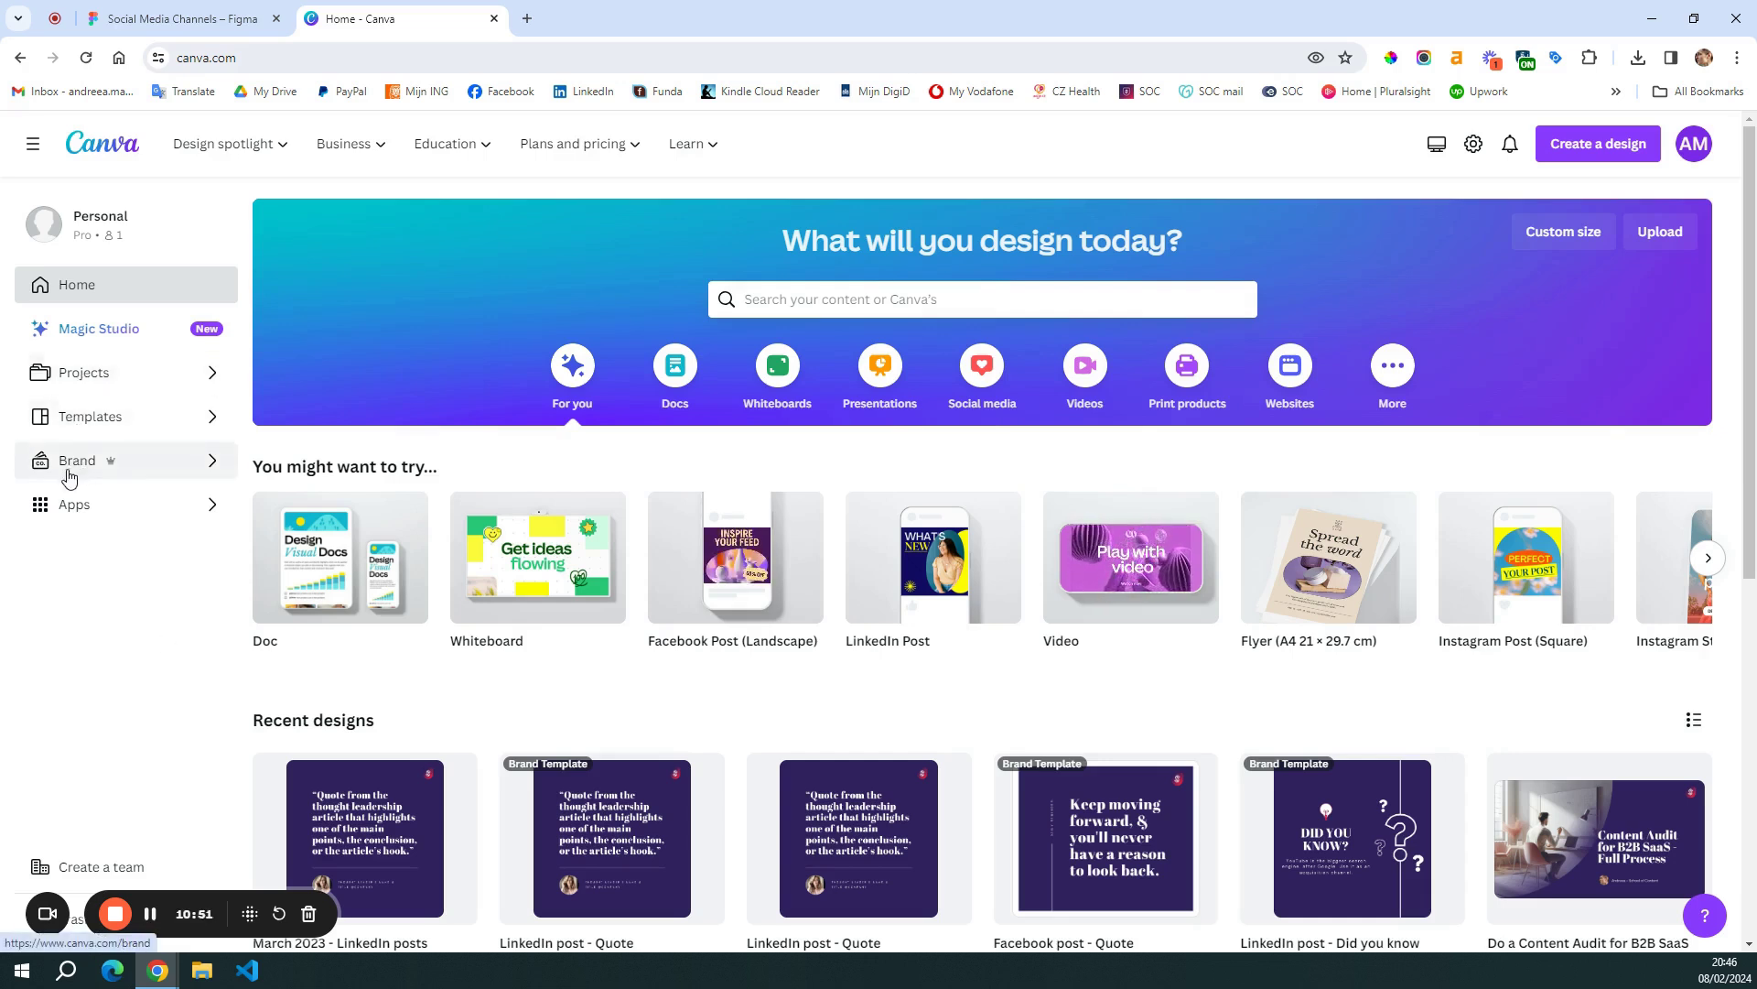
pyautogui.click(141, 466)
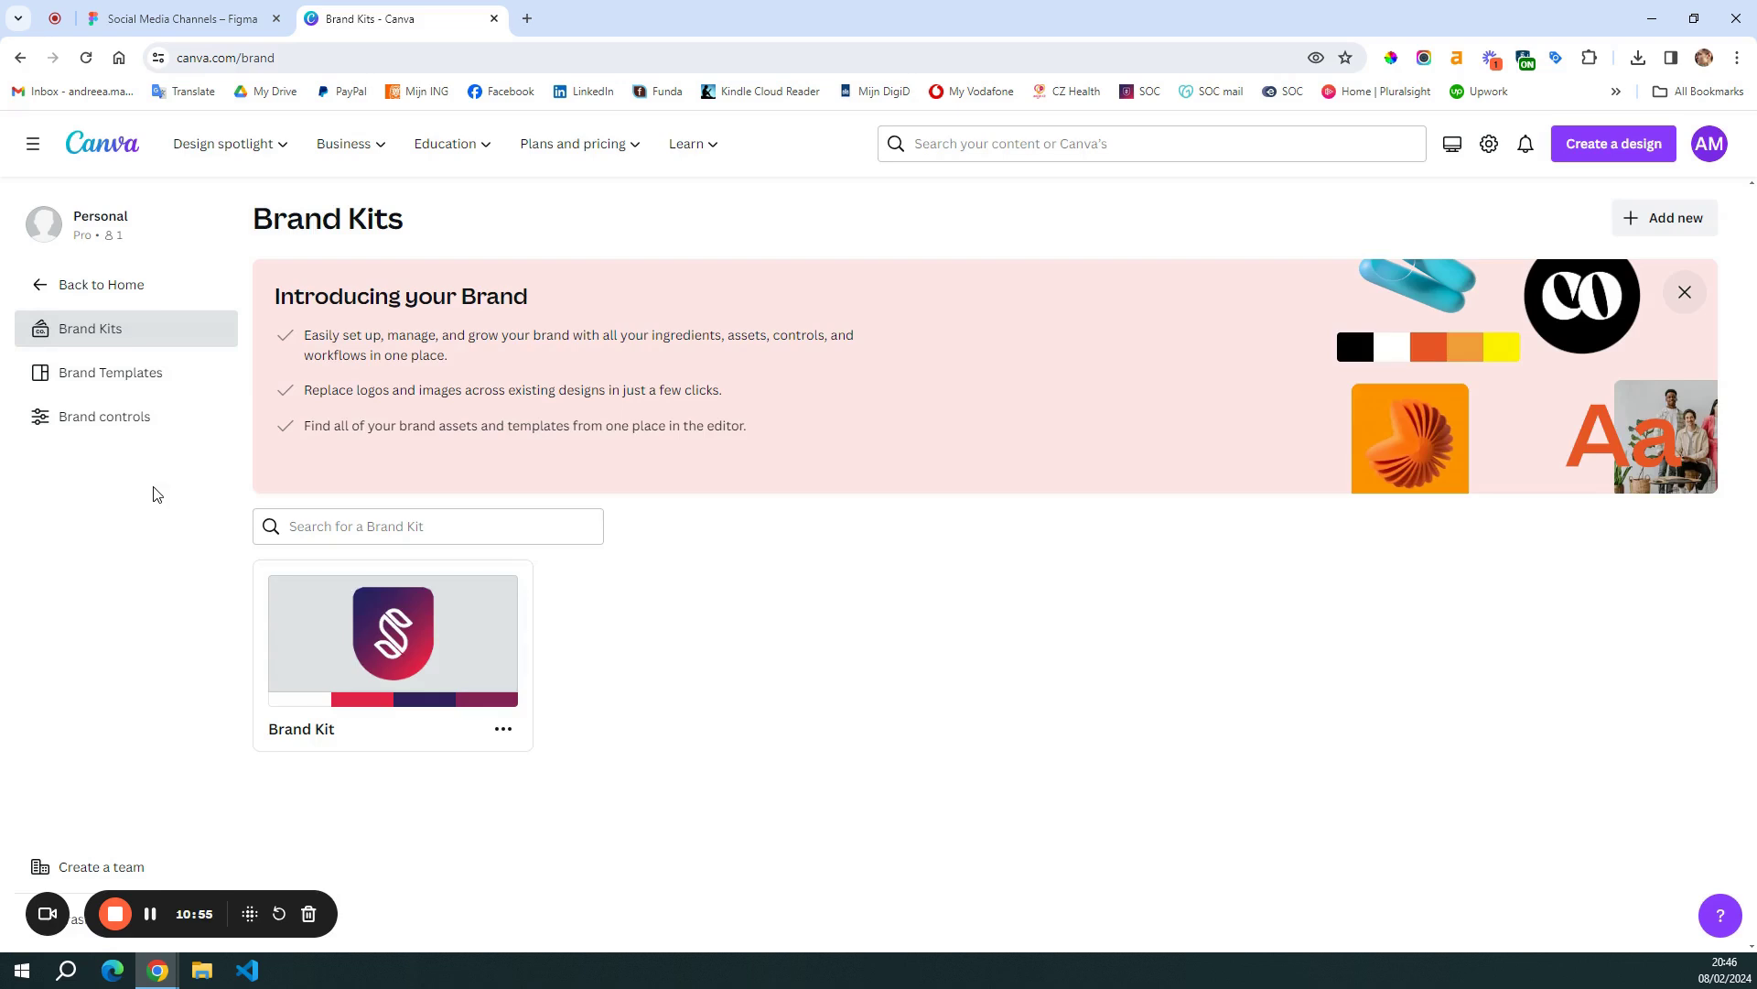
pyautogui.click(354, 645)
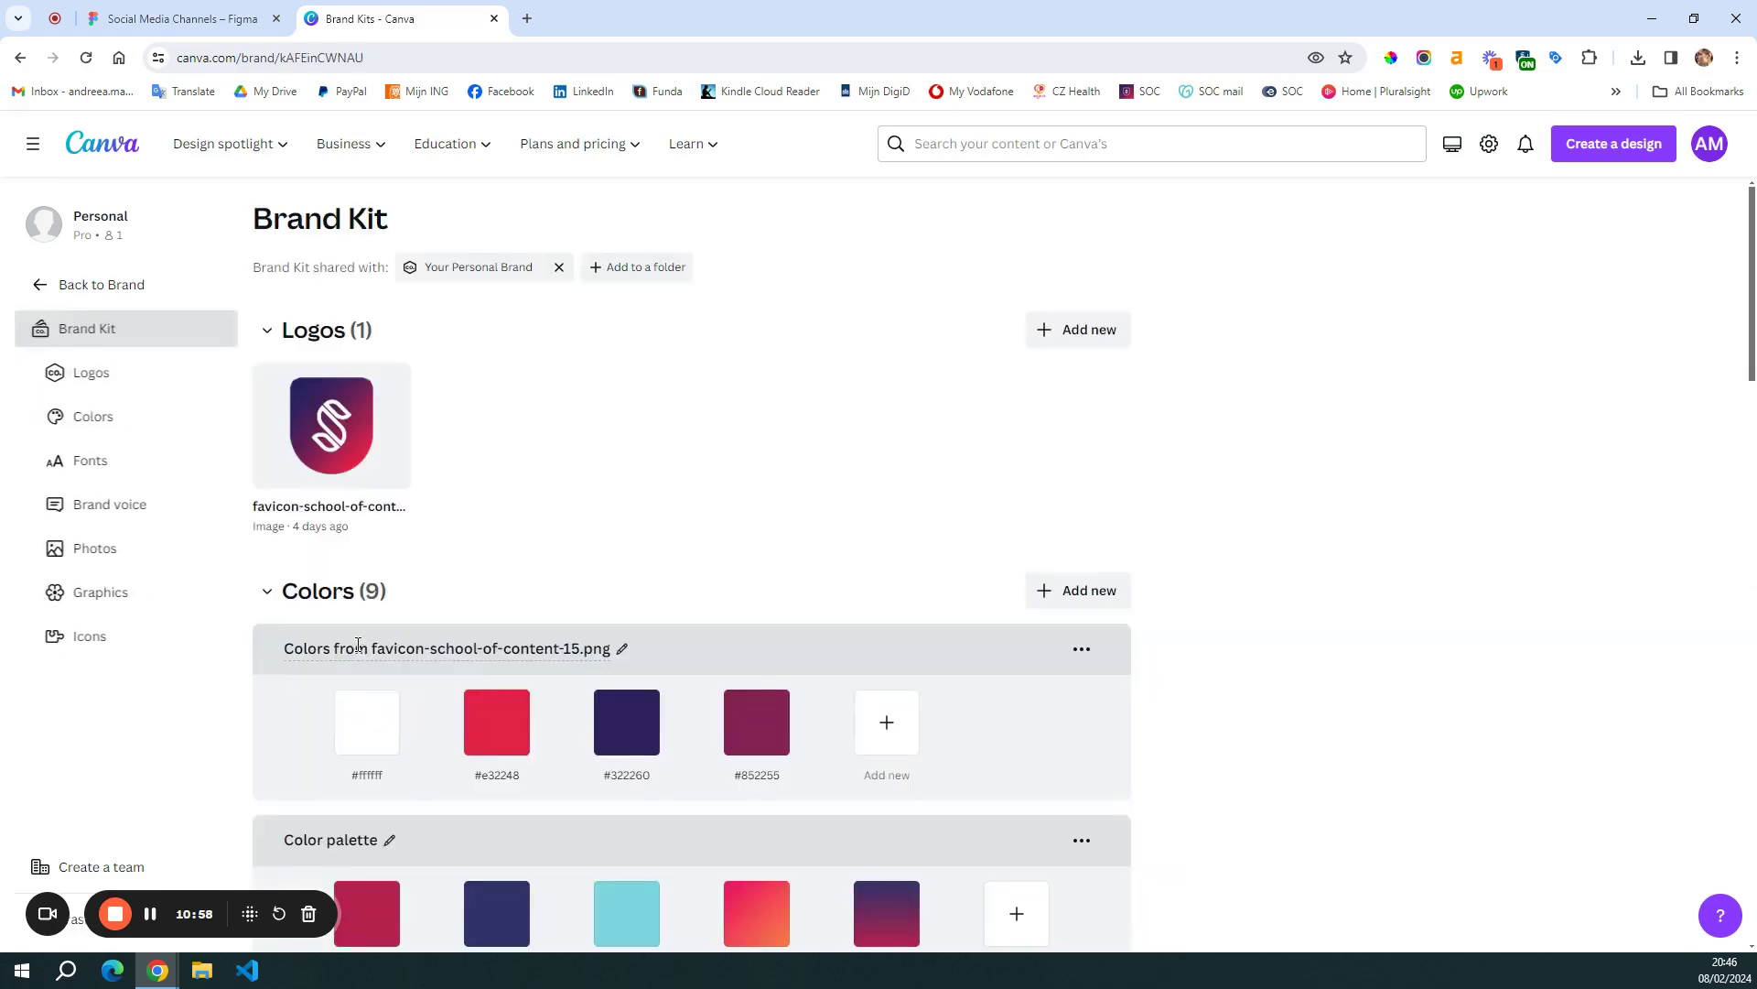
pyautogui.scroll(-4, 396, 718)
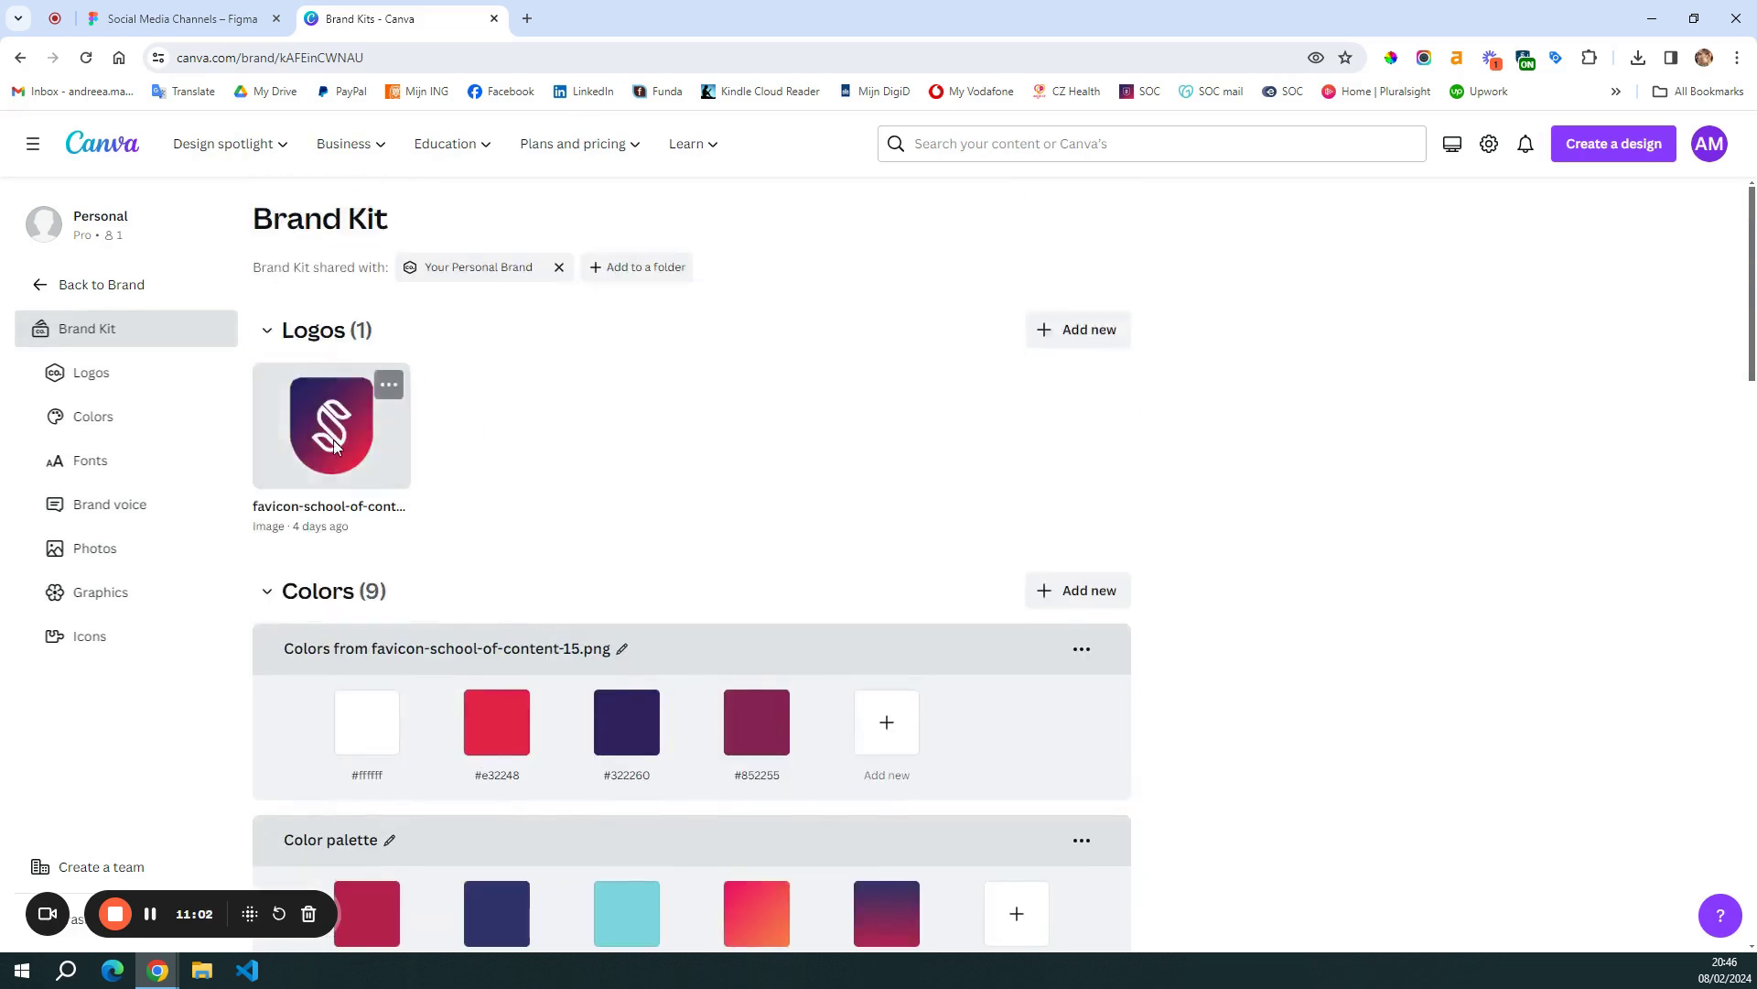
pyautogui.scroll(-6, 561, 613)
pyautogui.scroll(-3, 458, 604)
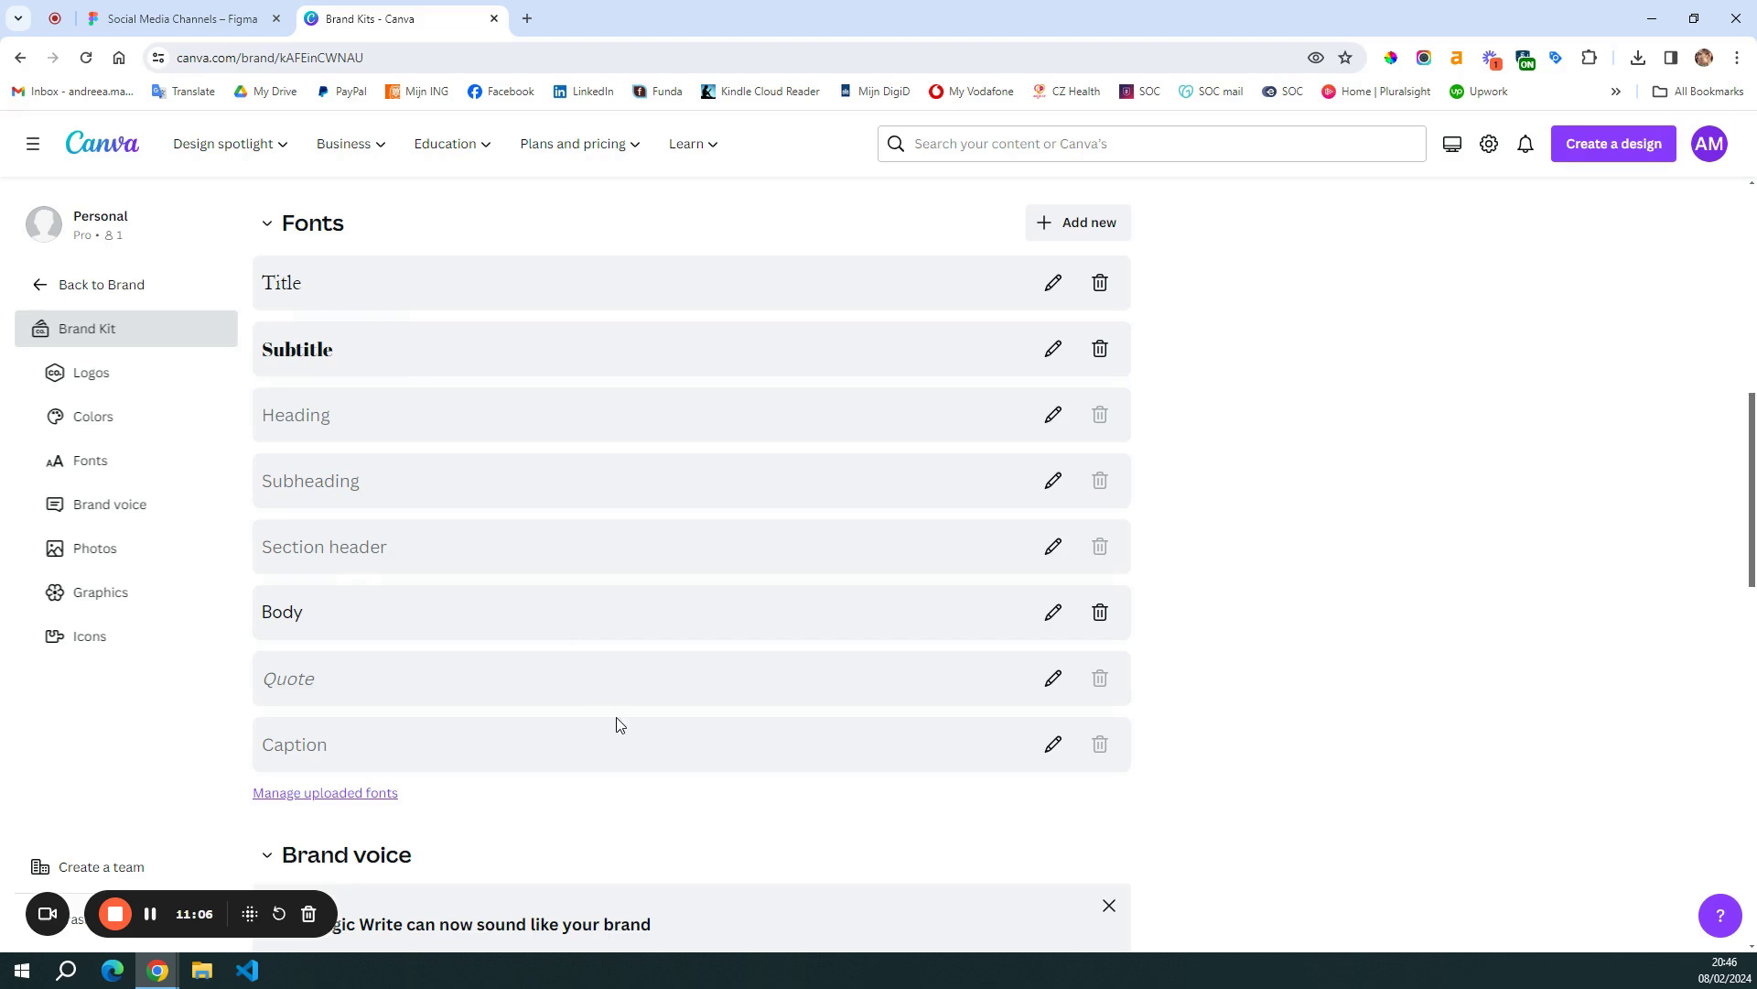
pyautogui.scroll(-5, 617, 724)
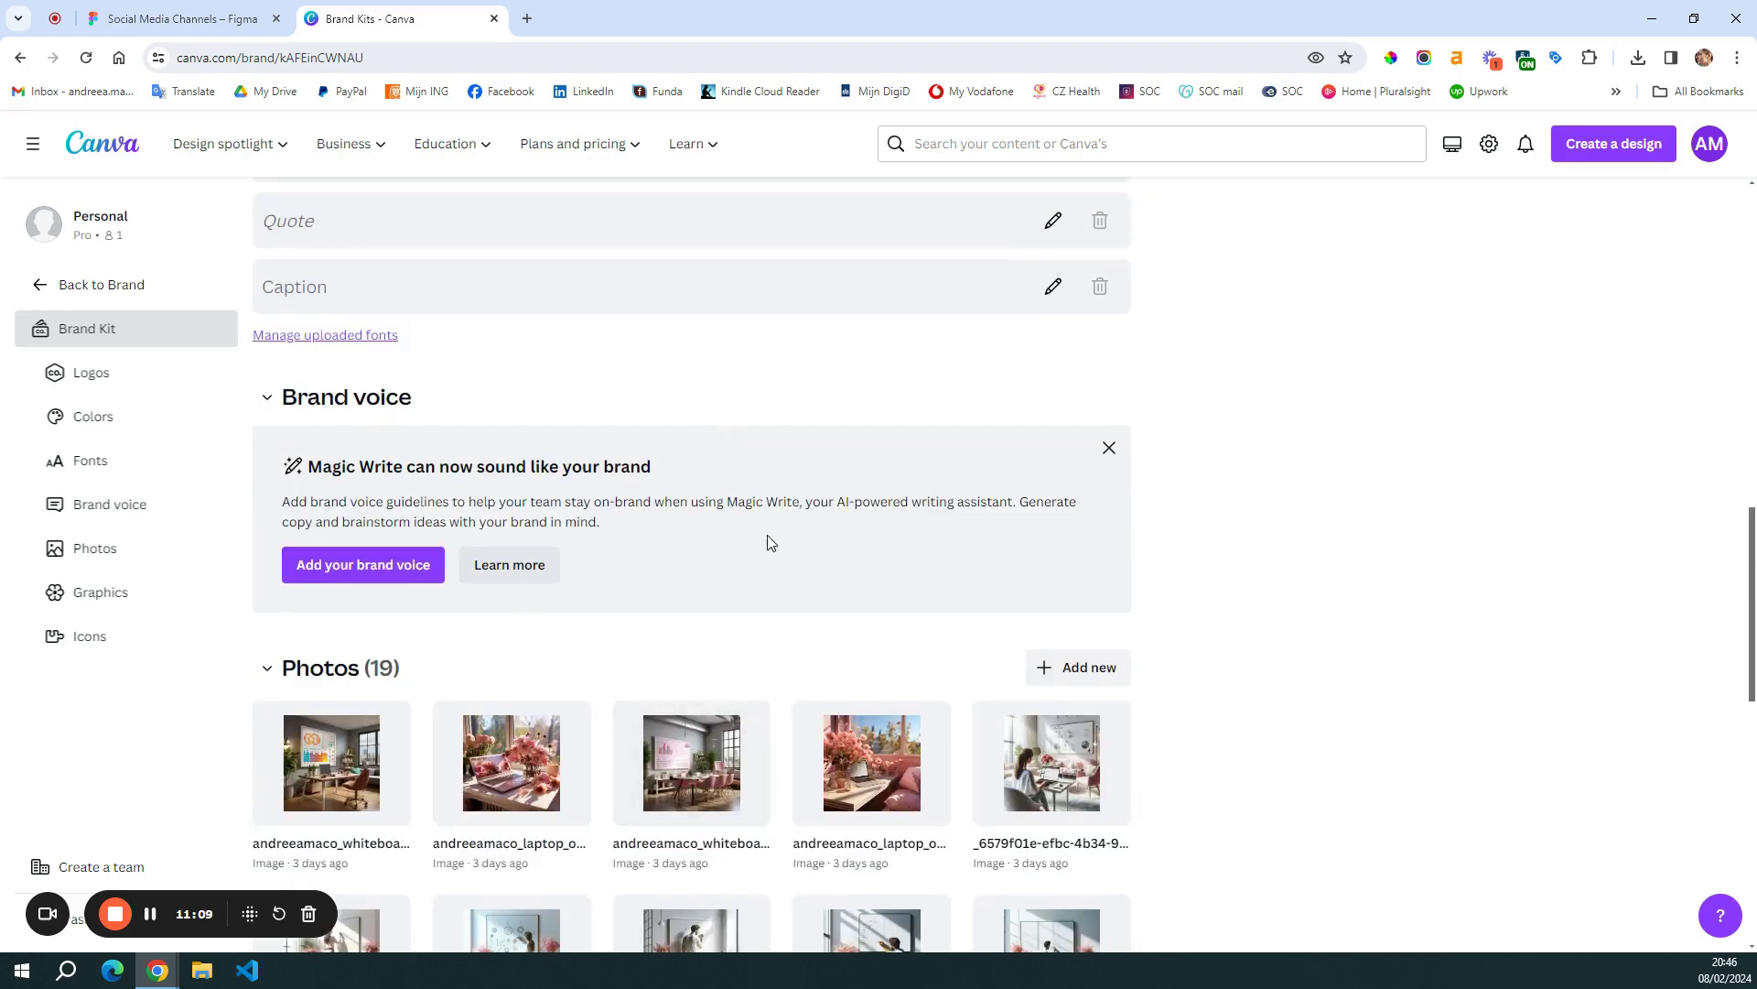
pyautogui.scroll(-4, 781, 540)
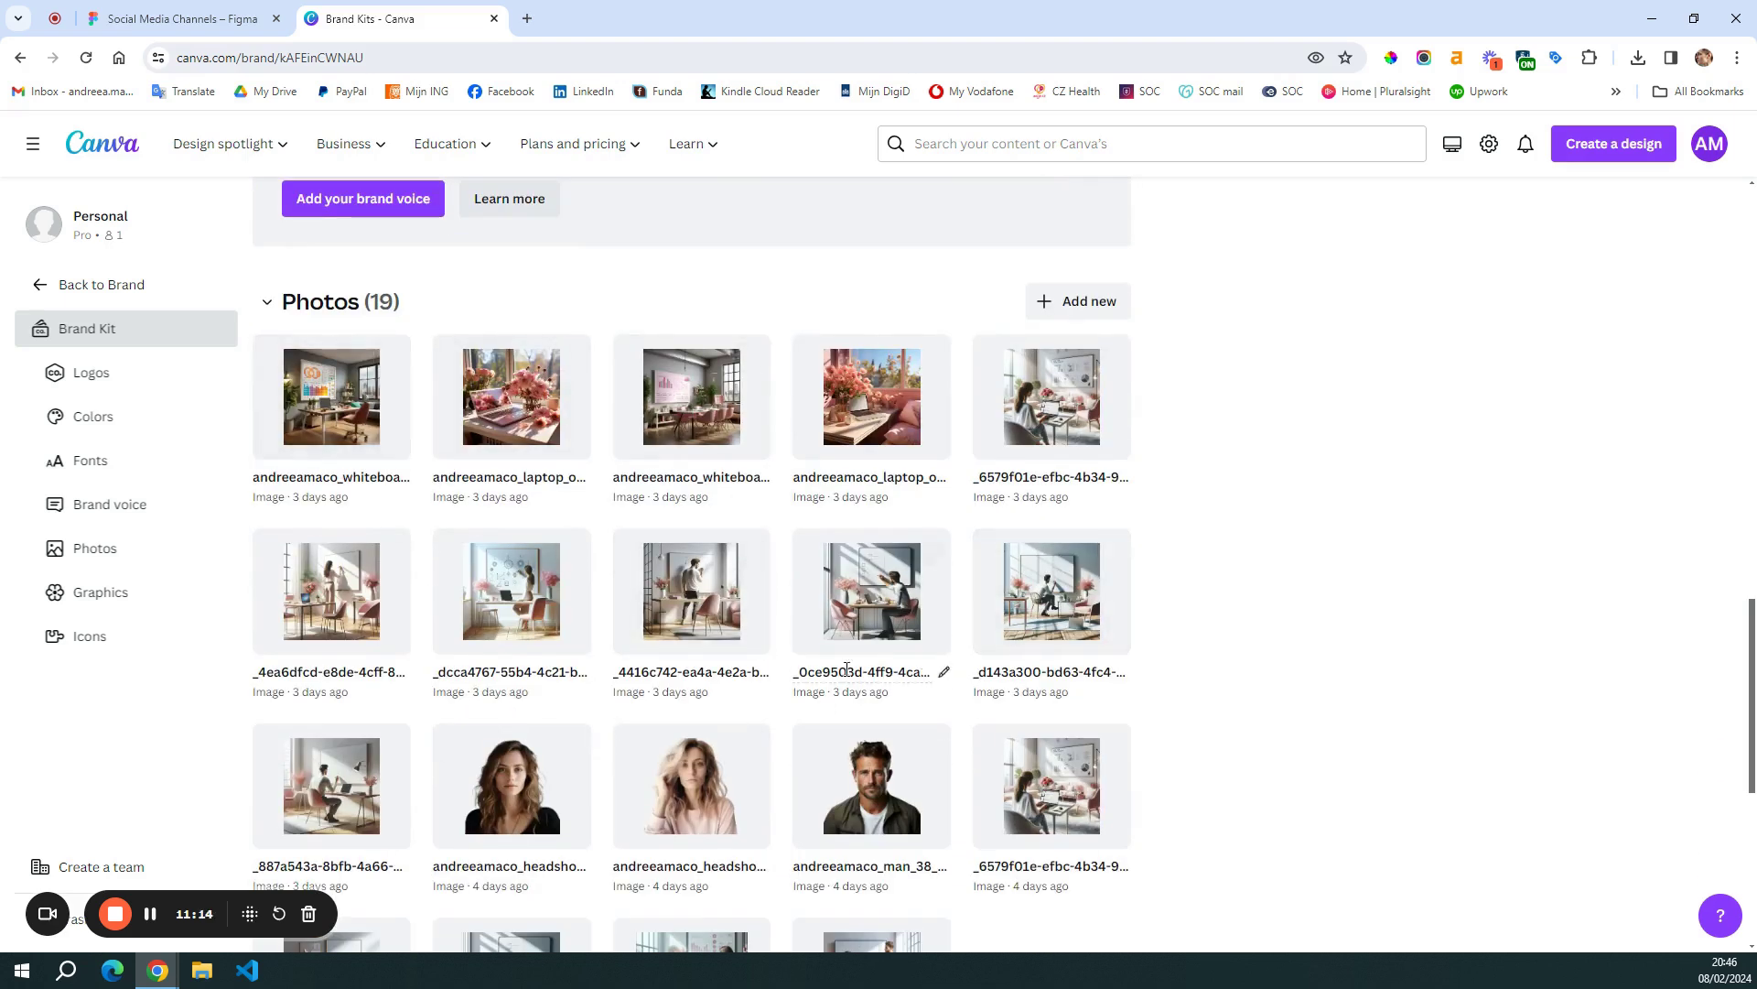
pyautogui.scroll(5, 590, 453)
pyautogui.scroll(10, 590, 473)
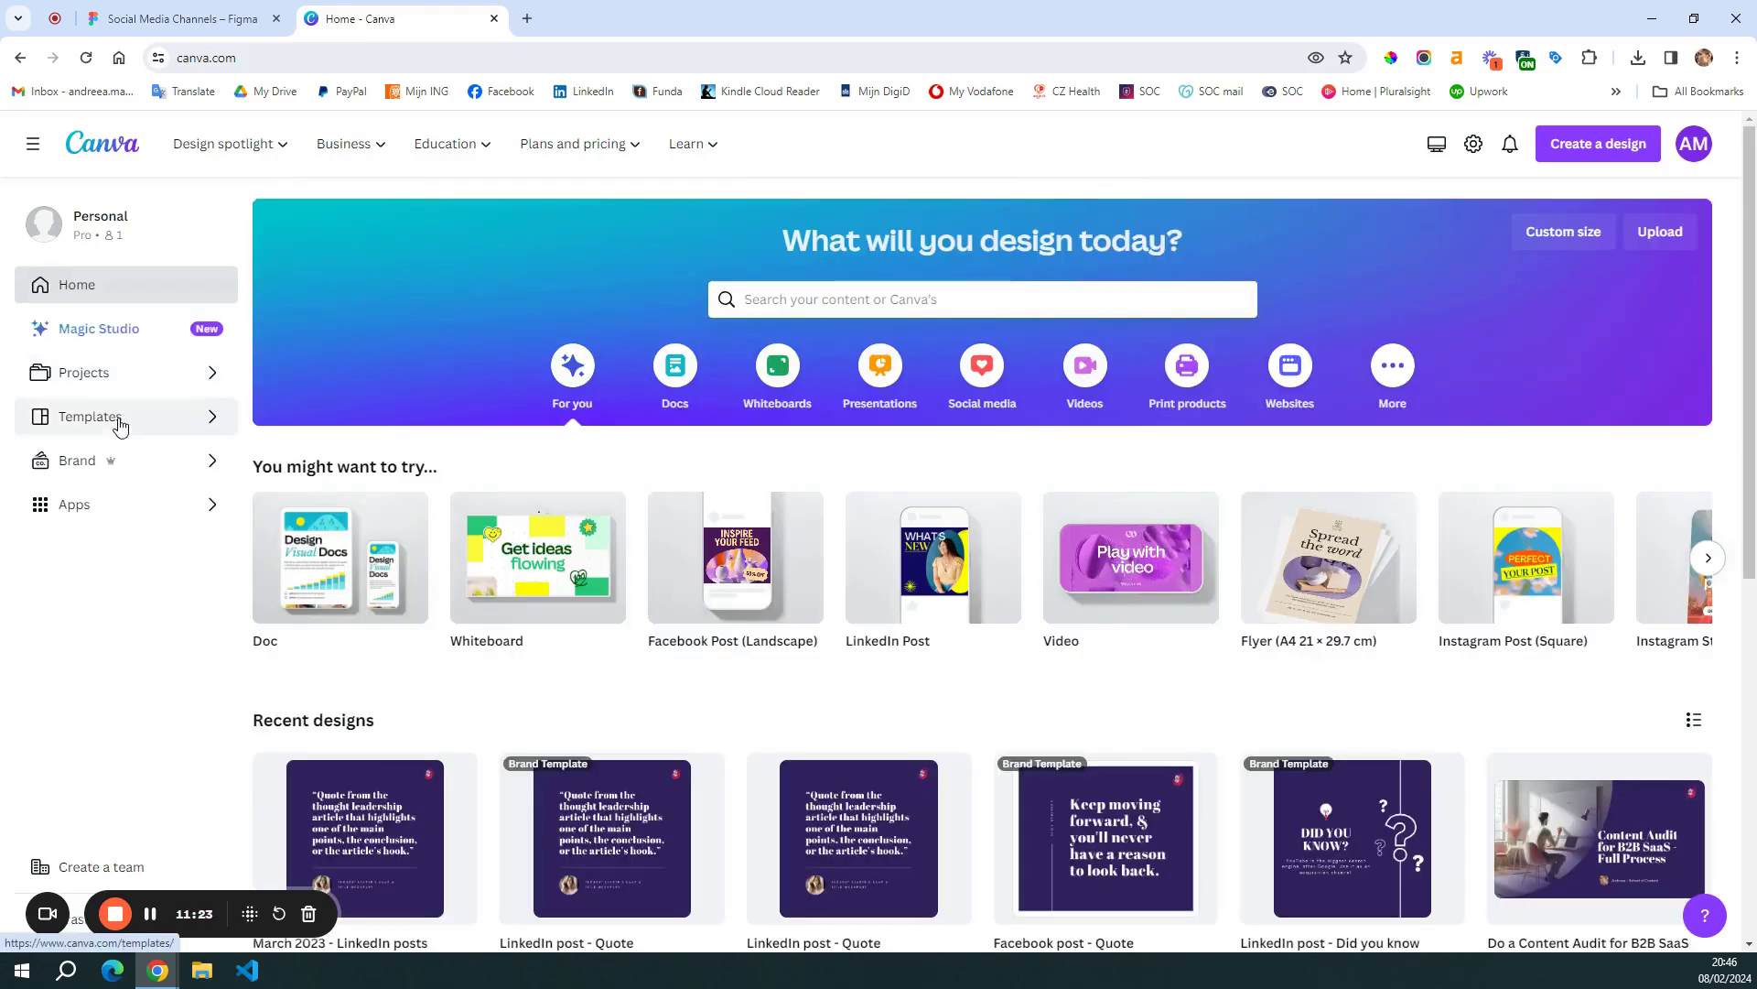
# - Browse the Social media templates, scrolling through formats like Instagram Posts, TikTok Videos and YouTube Thumbnails
pyautogui.click(151, 417)
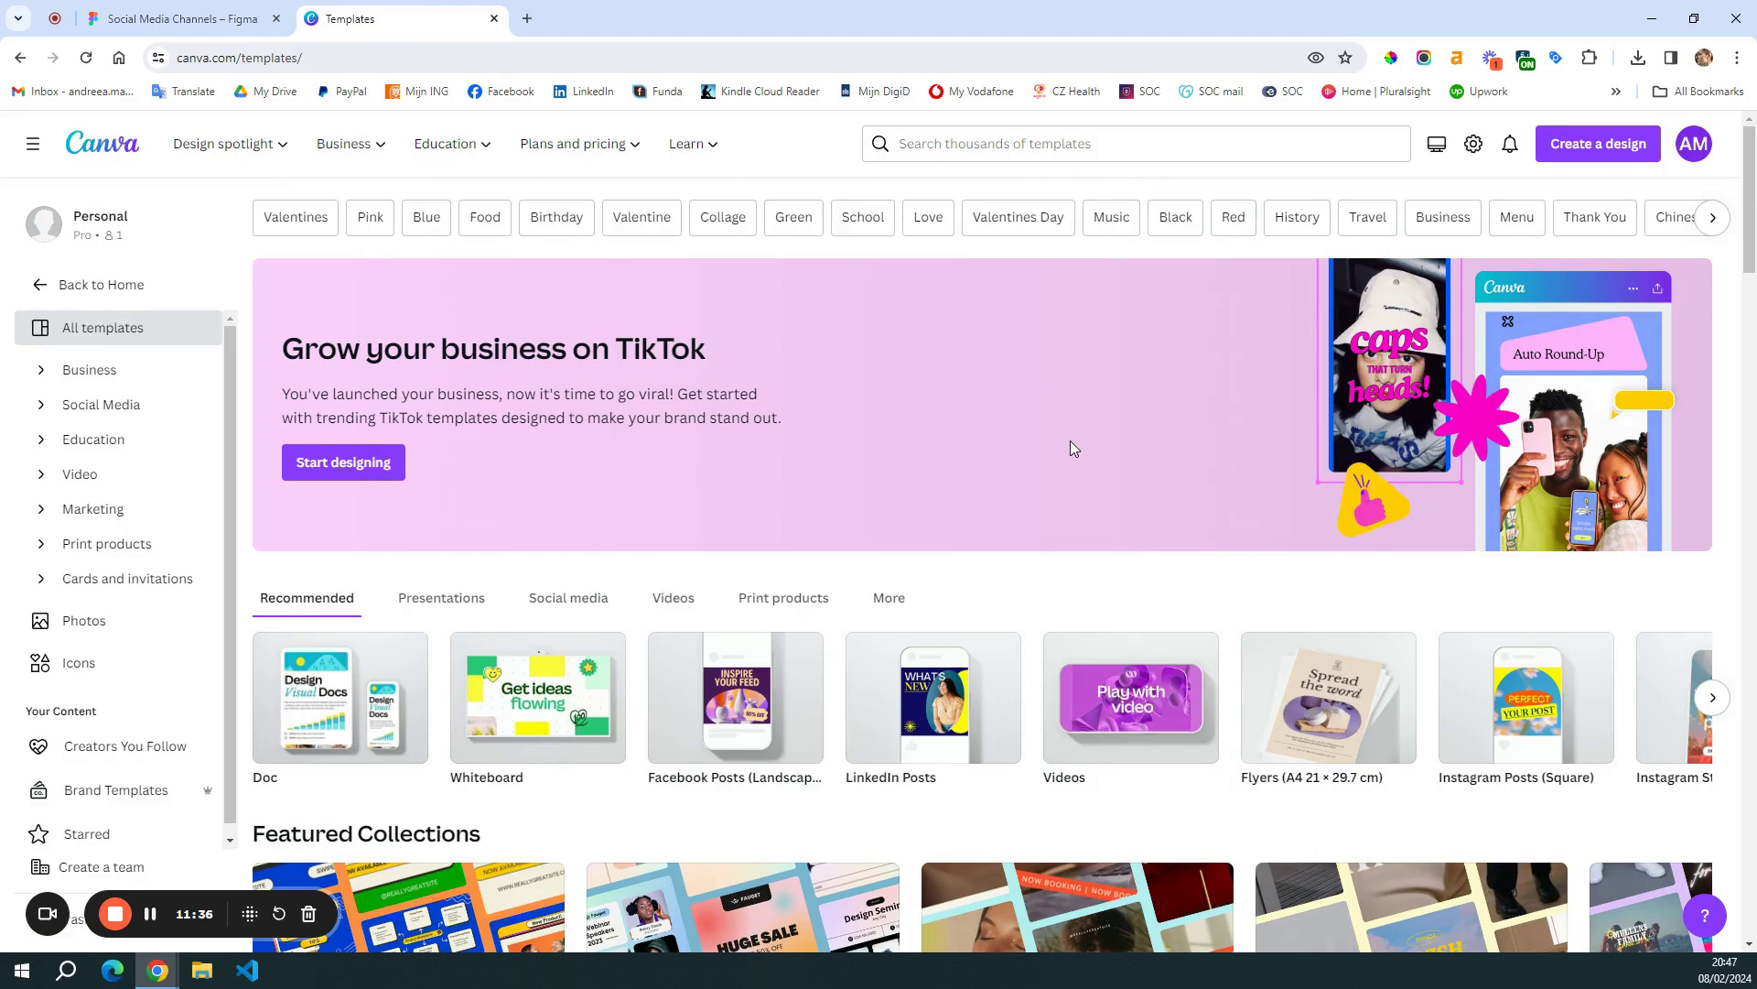
pyautogui.click(442, 601)
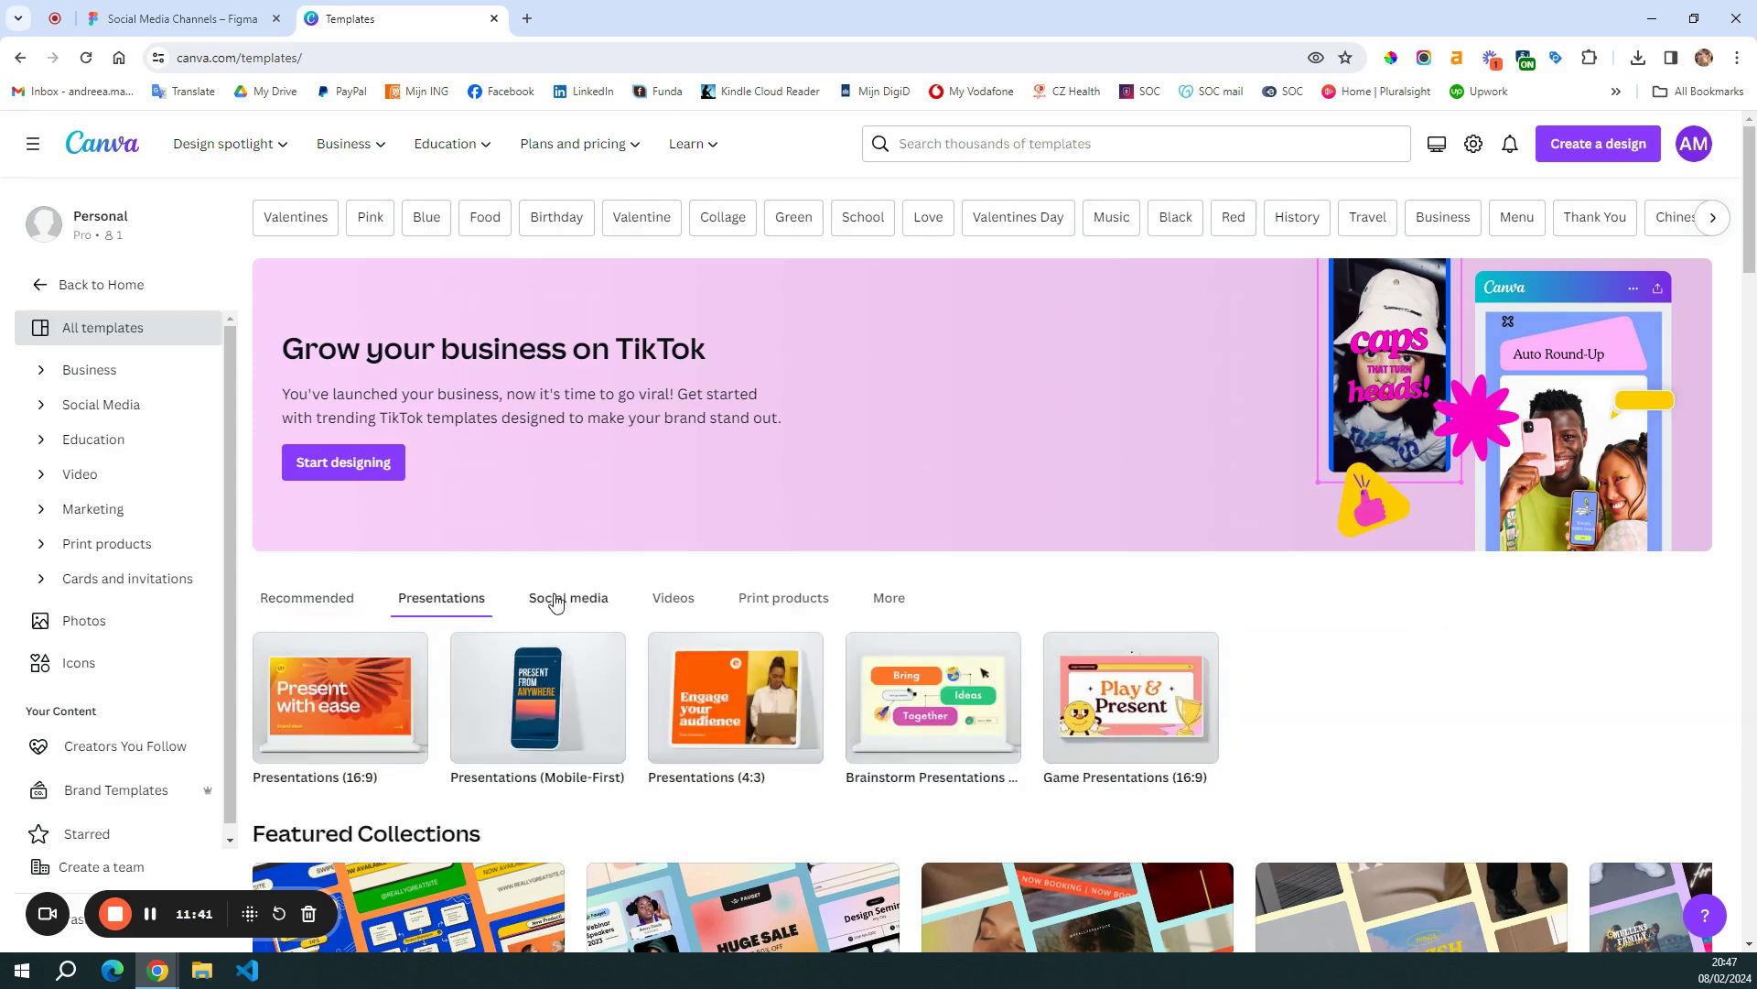
pyautogui.click(567, 604)
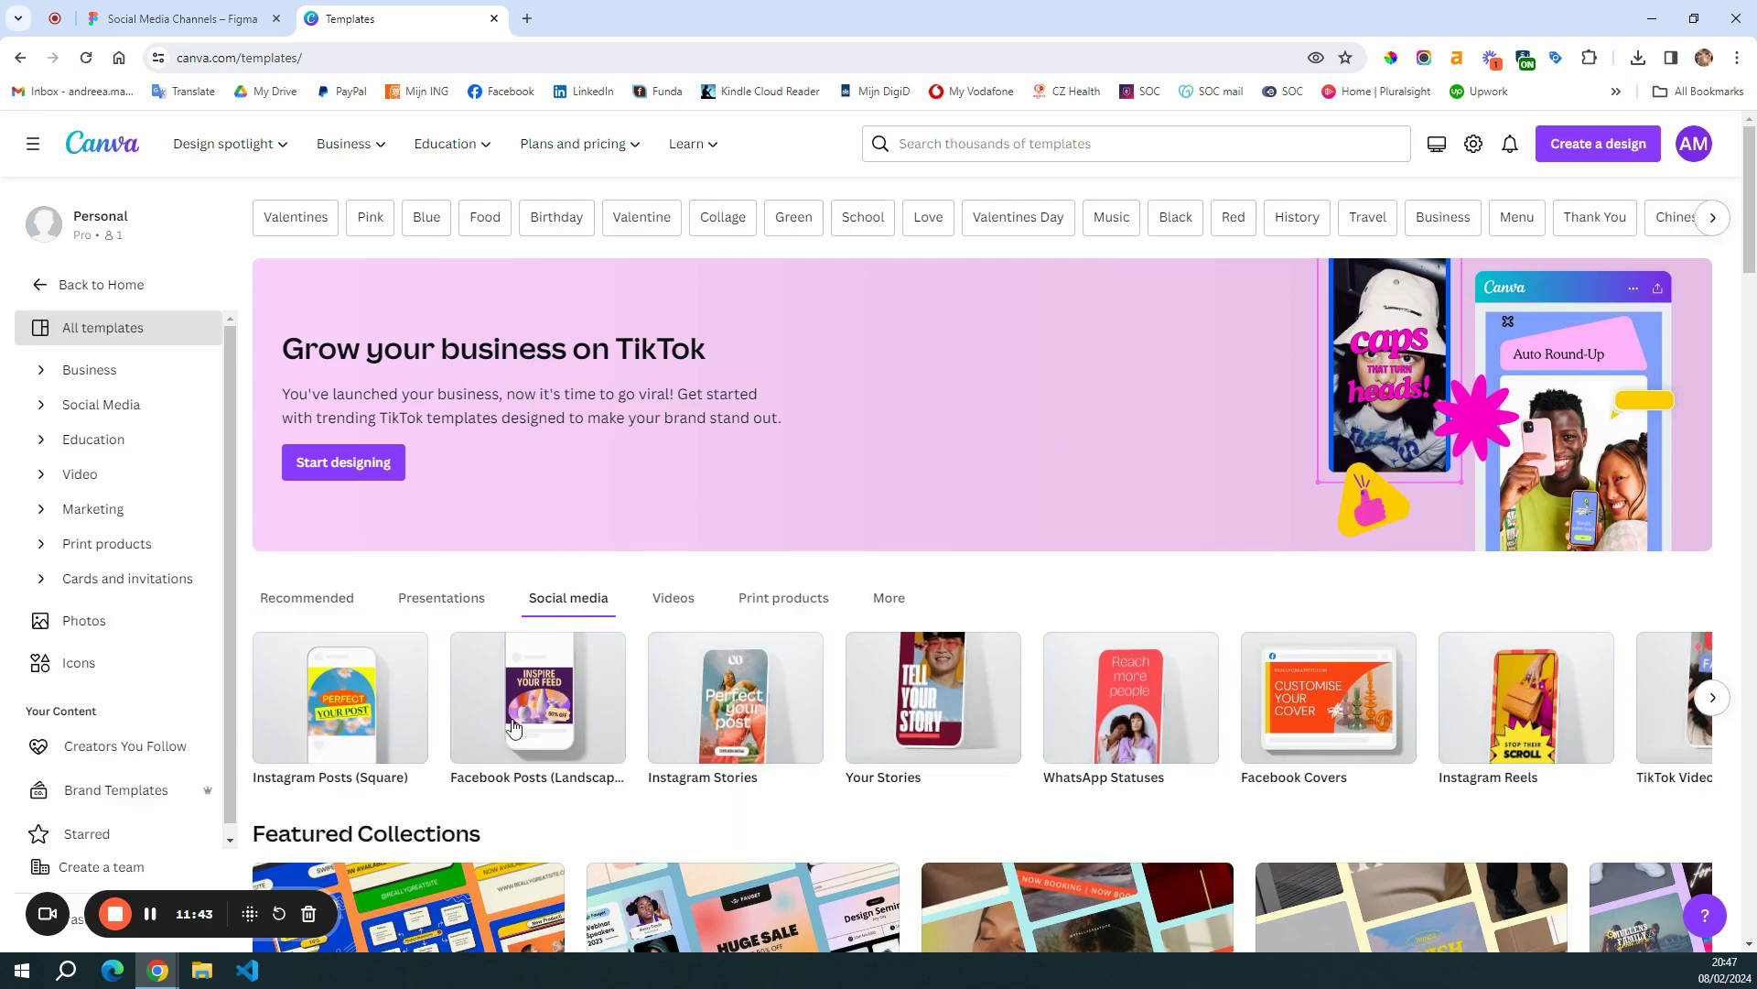
pyautogui.click(1713, 699)
pyautogui.scroll(-1, 904, 528)
pyautogui.scroll(-1, 106, 510)
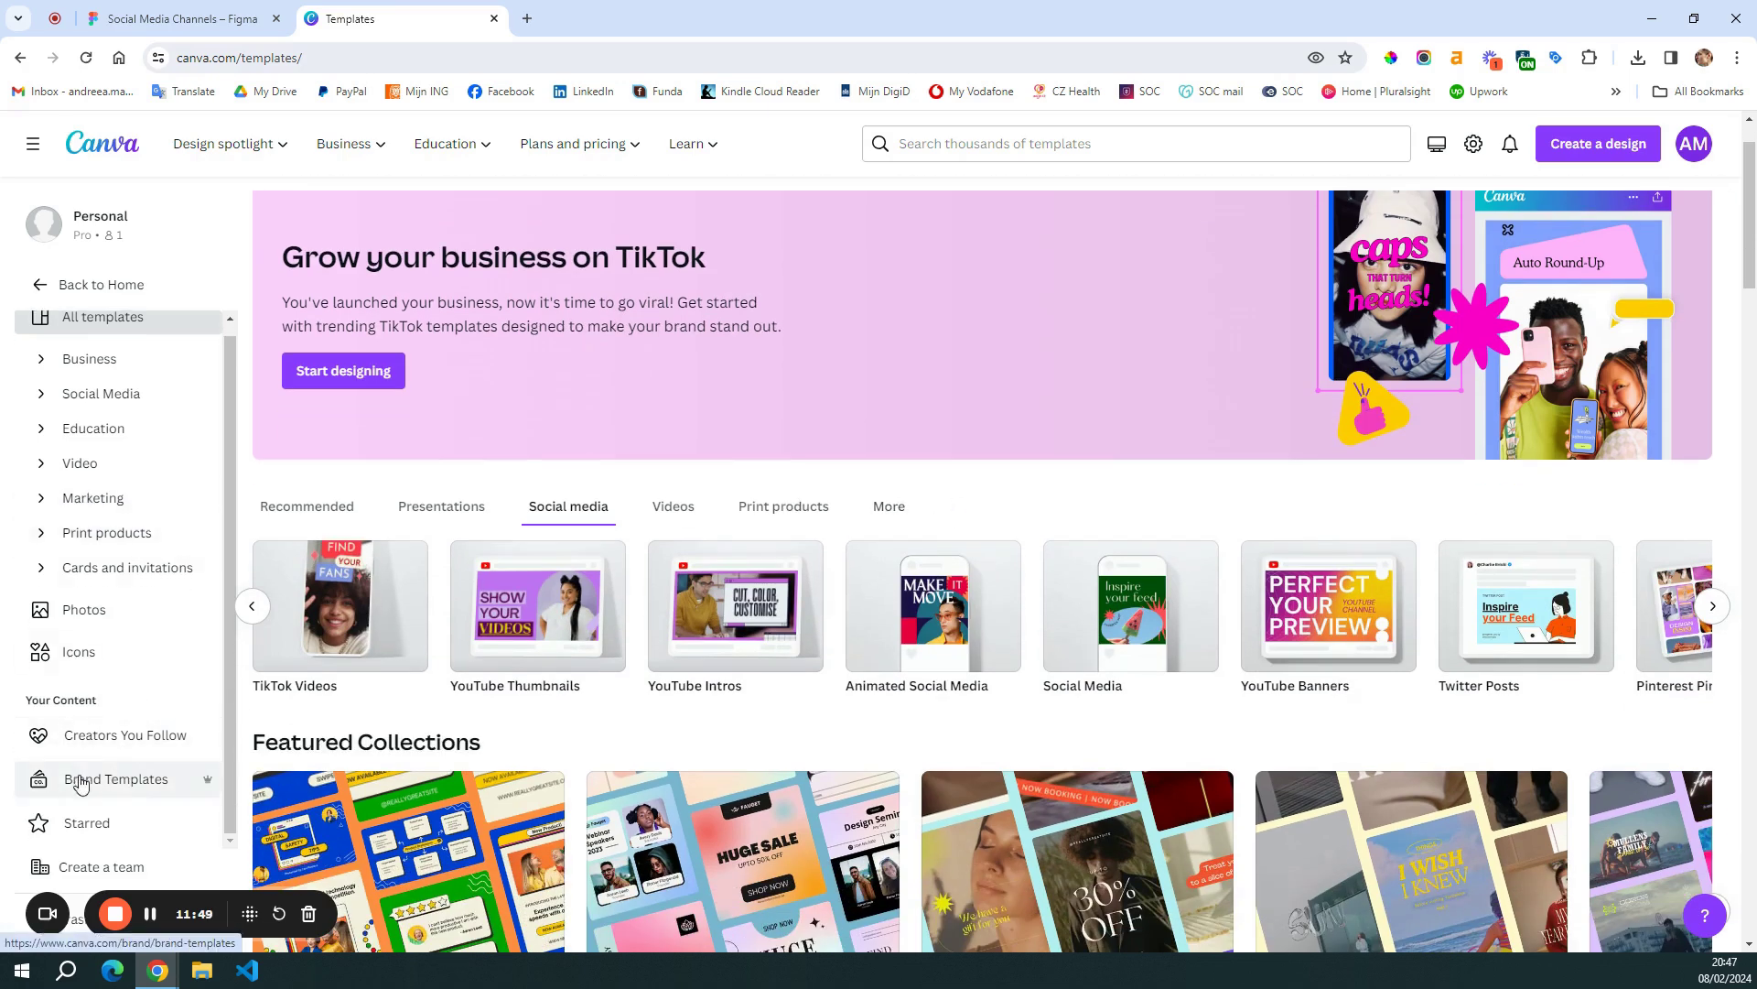
# - Review the nine saved brand templates and the Add new design-type list, then go back home
pyautogui.click(145, 785)
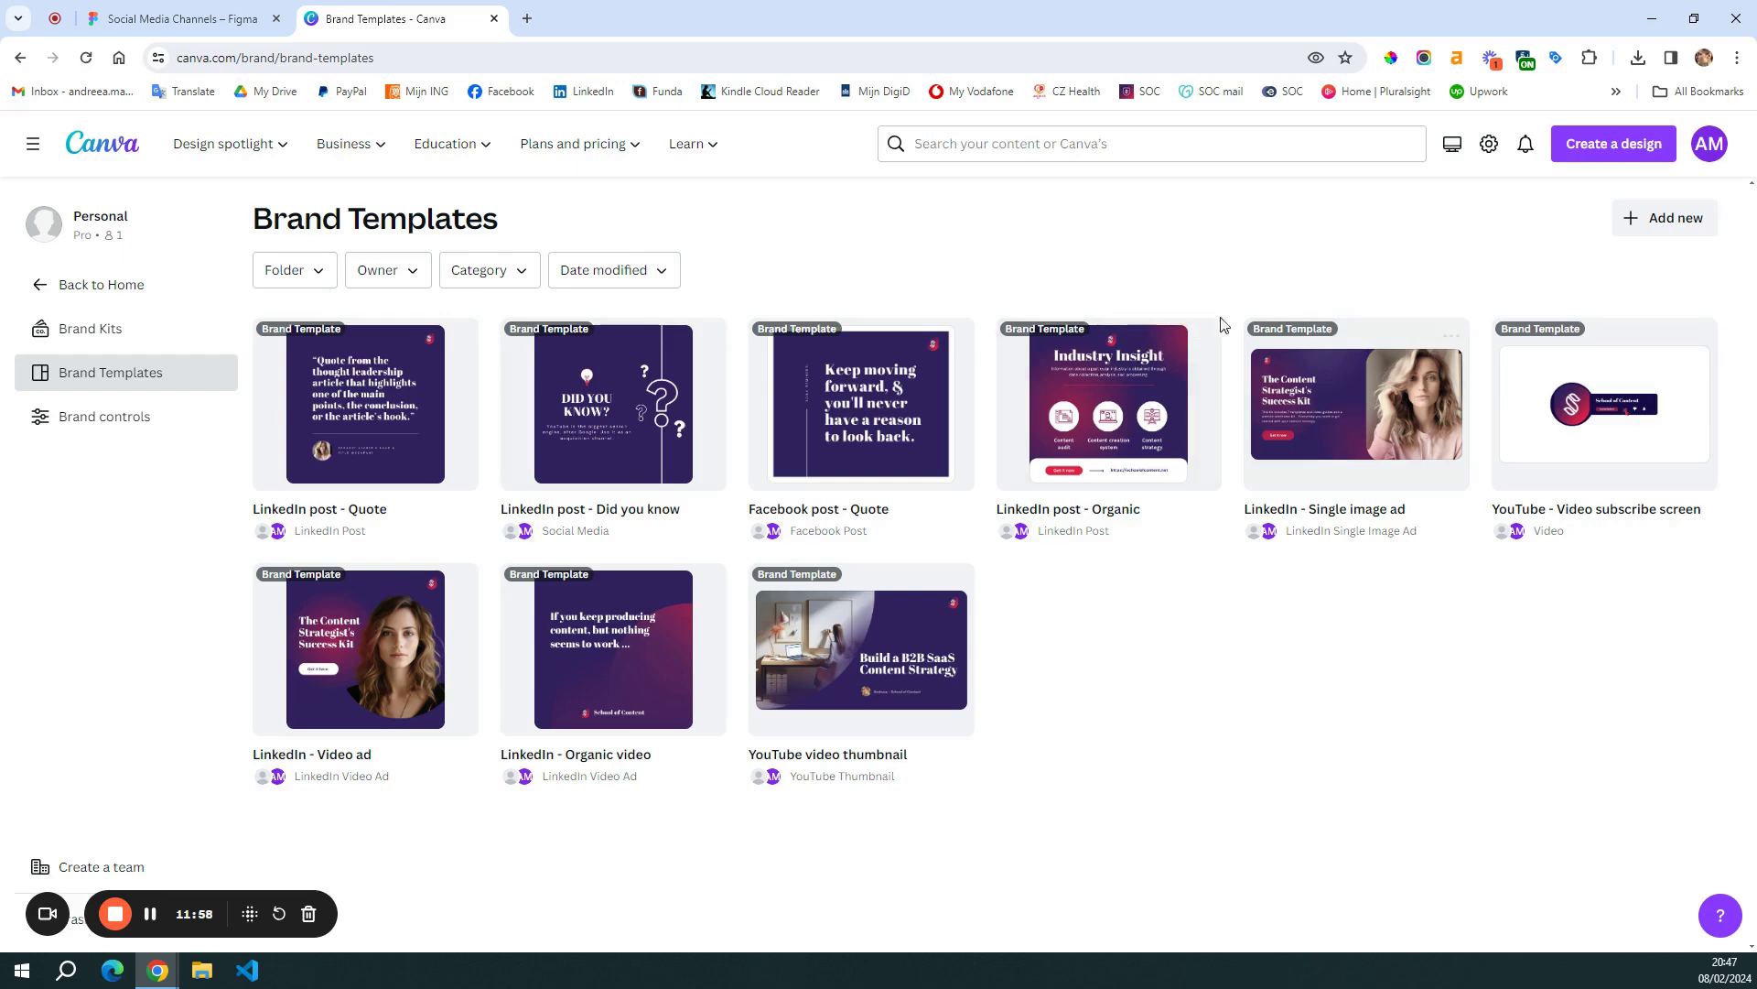
pyautogui.click(1663, 222)
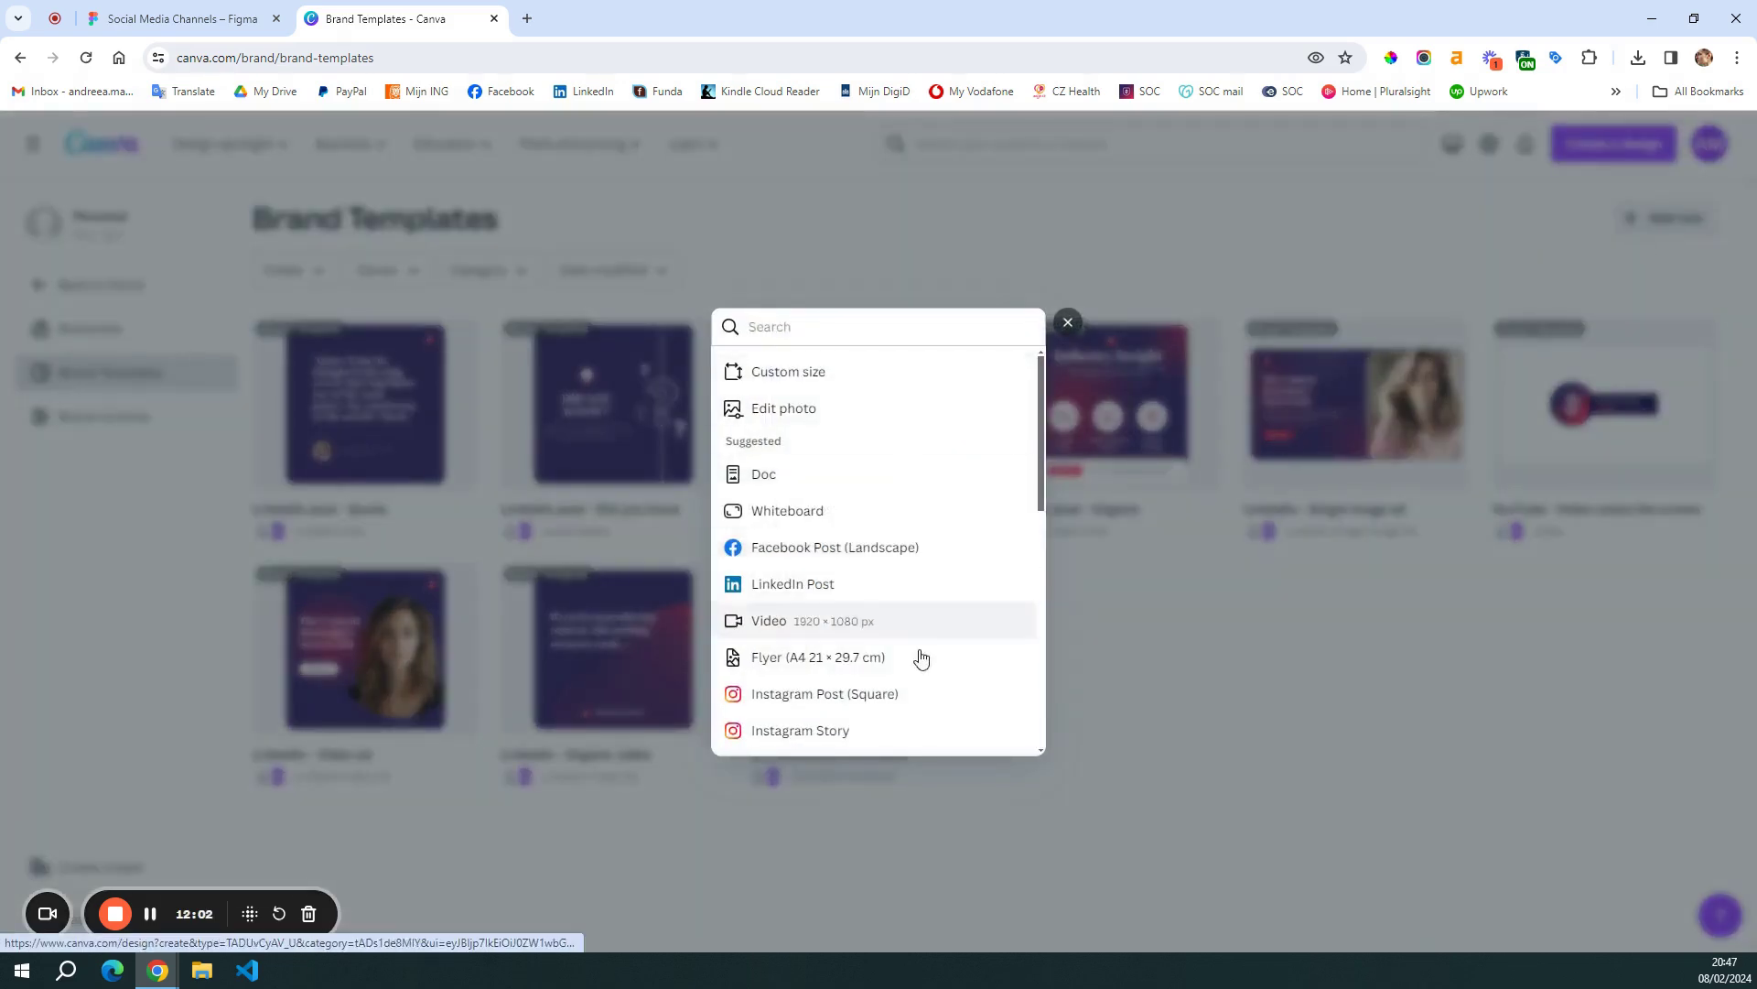
pyautogui.scroll(-4, 946, 705)
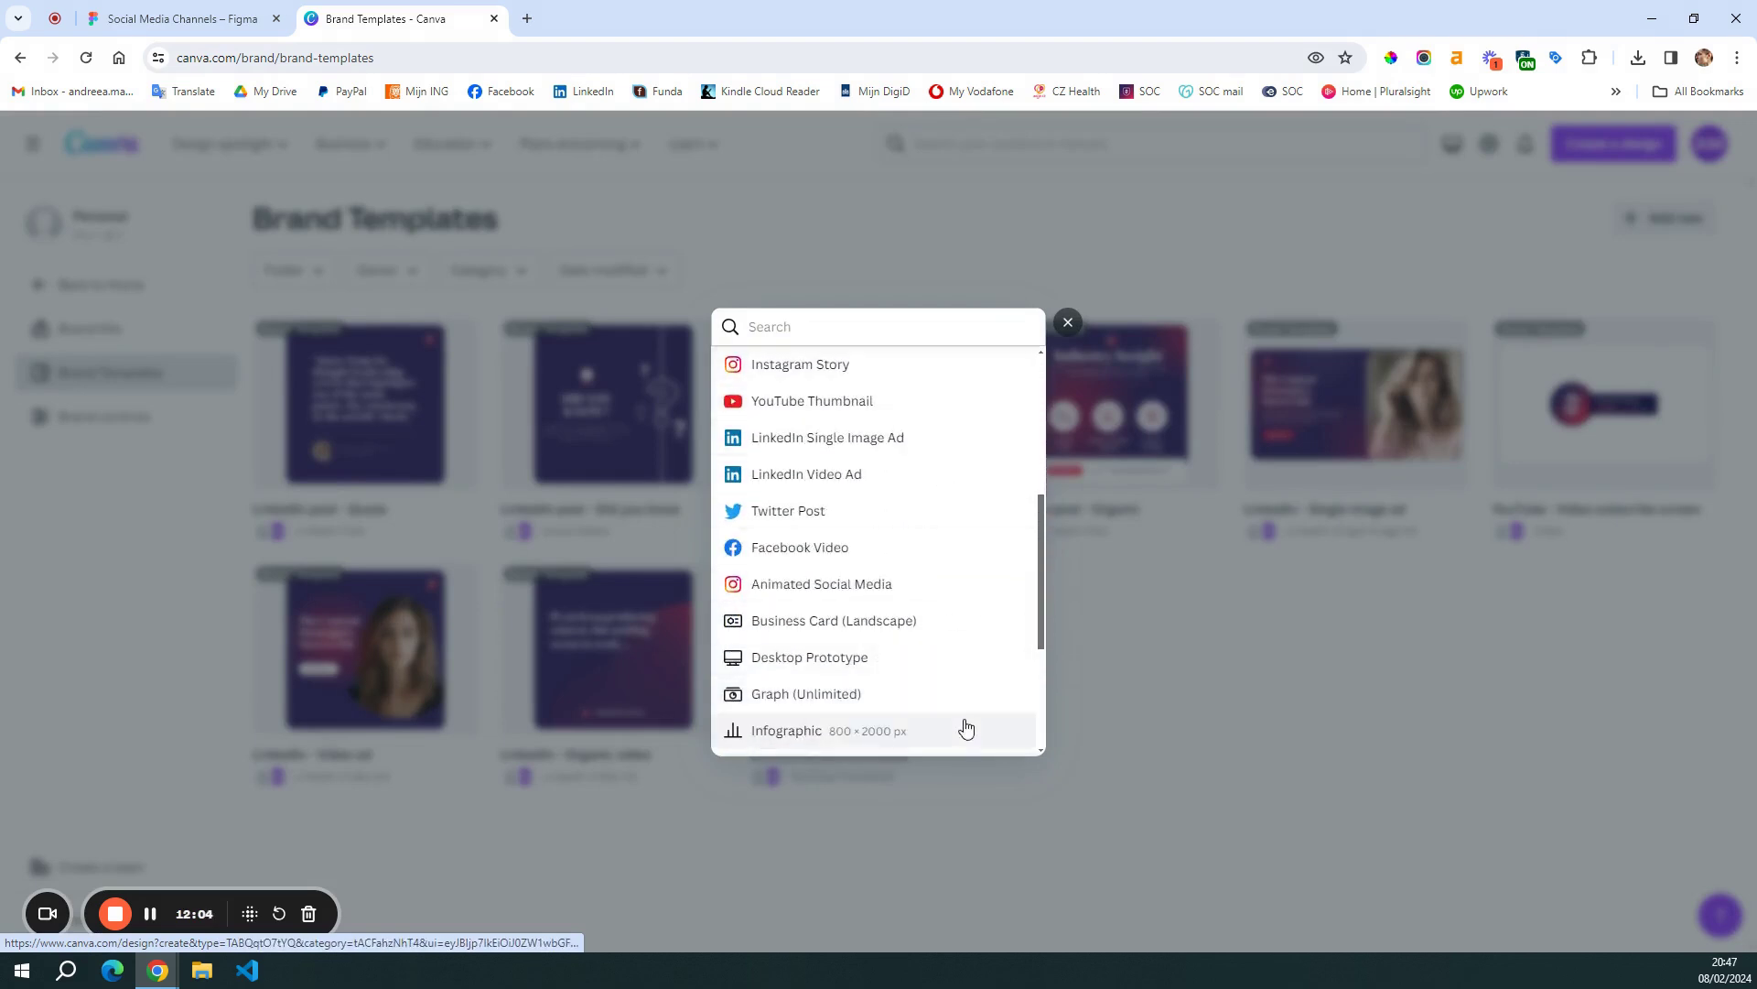
pyautogui.scroll(2, 971, 608)
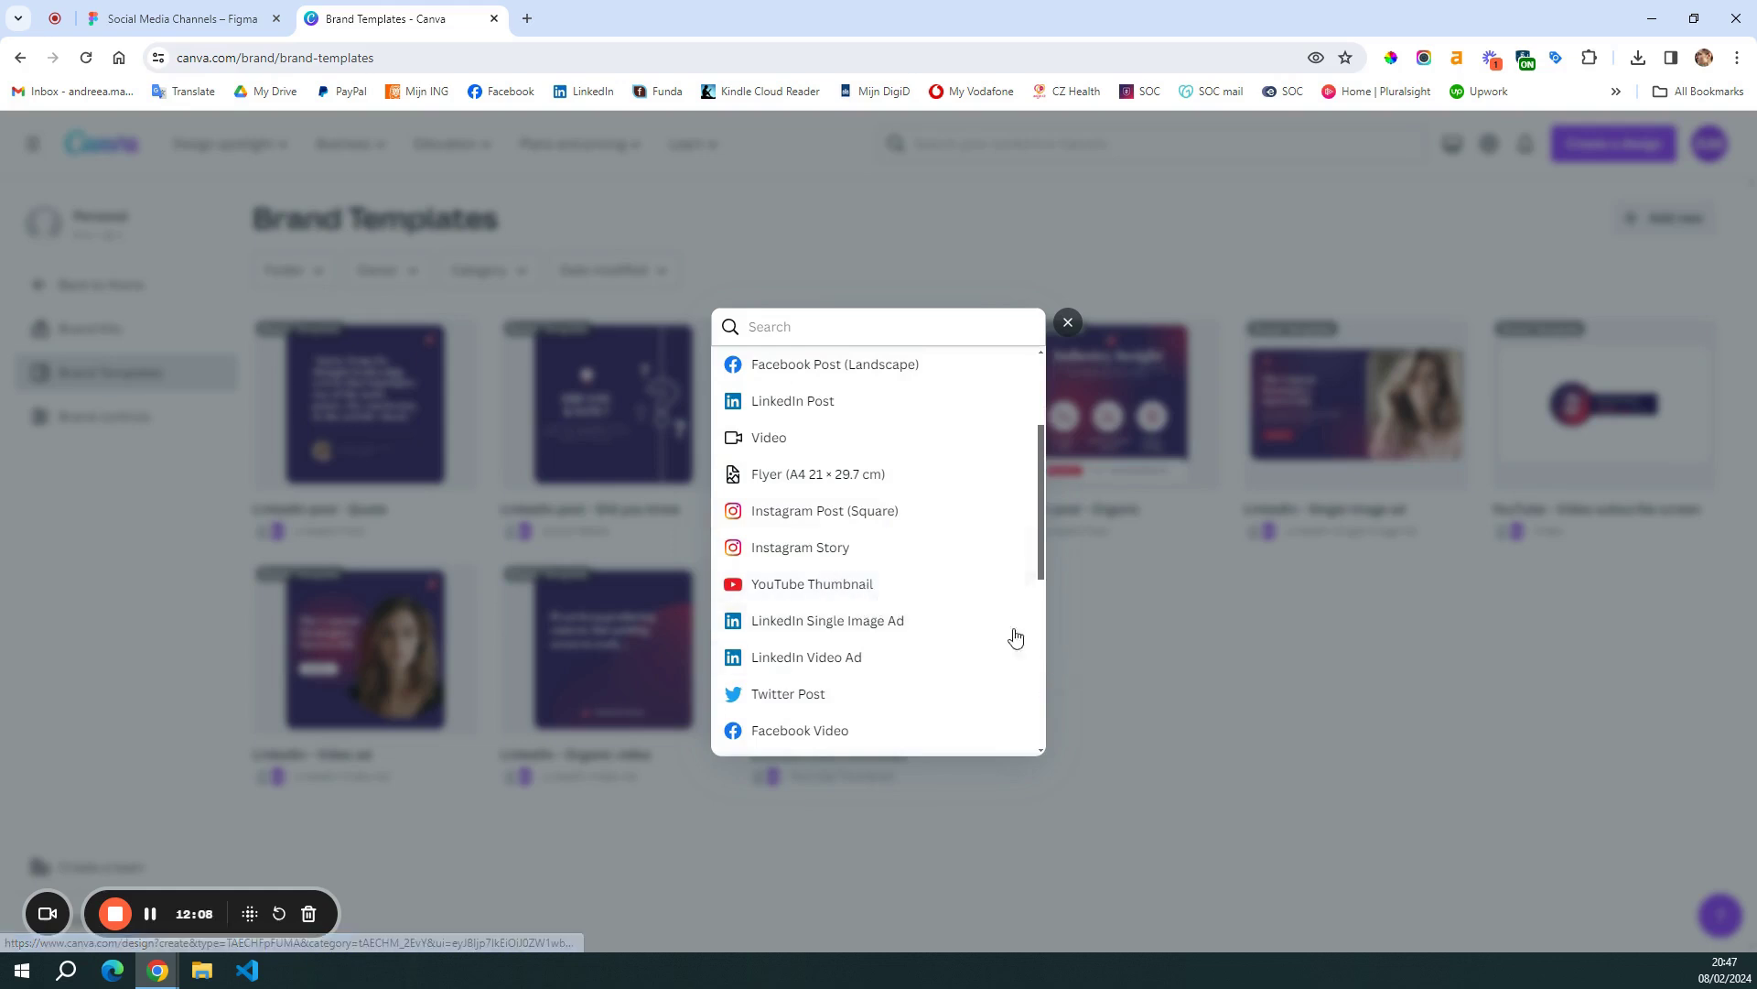
pyautogui.click(1069, 323)
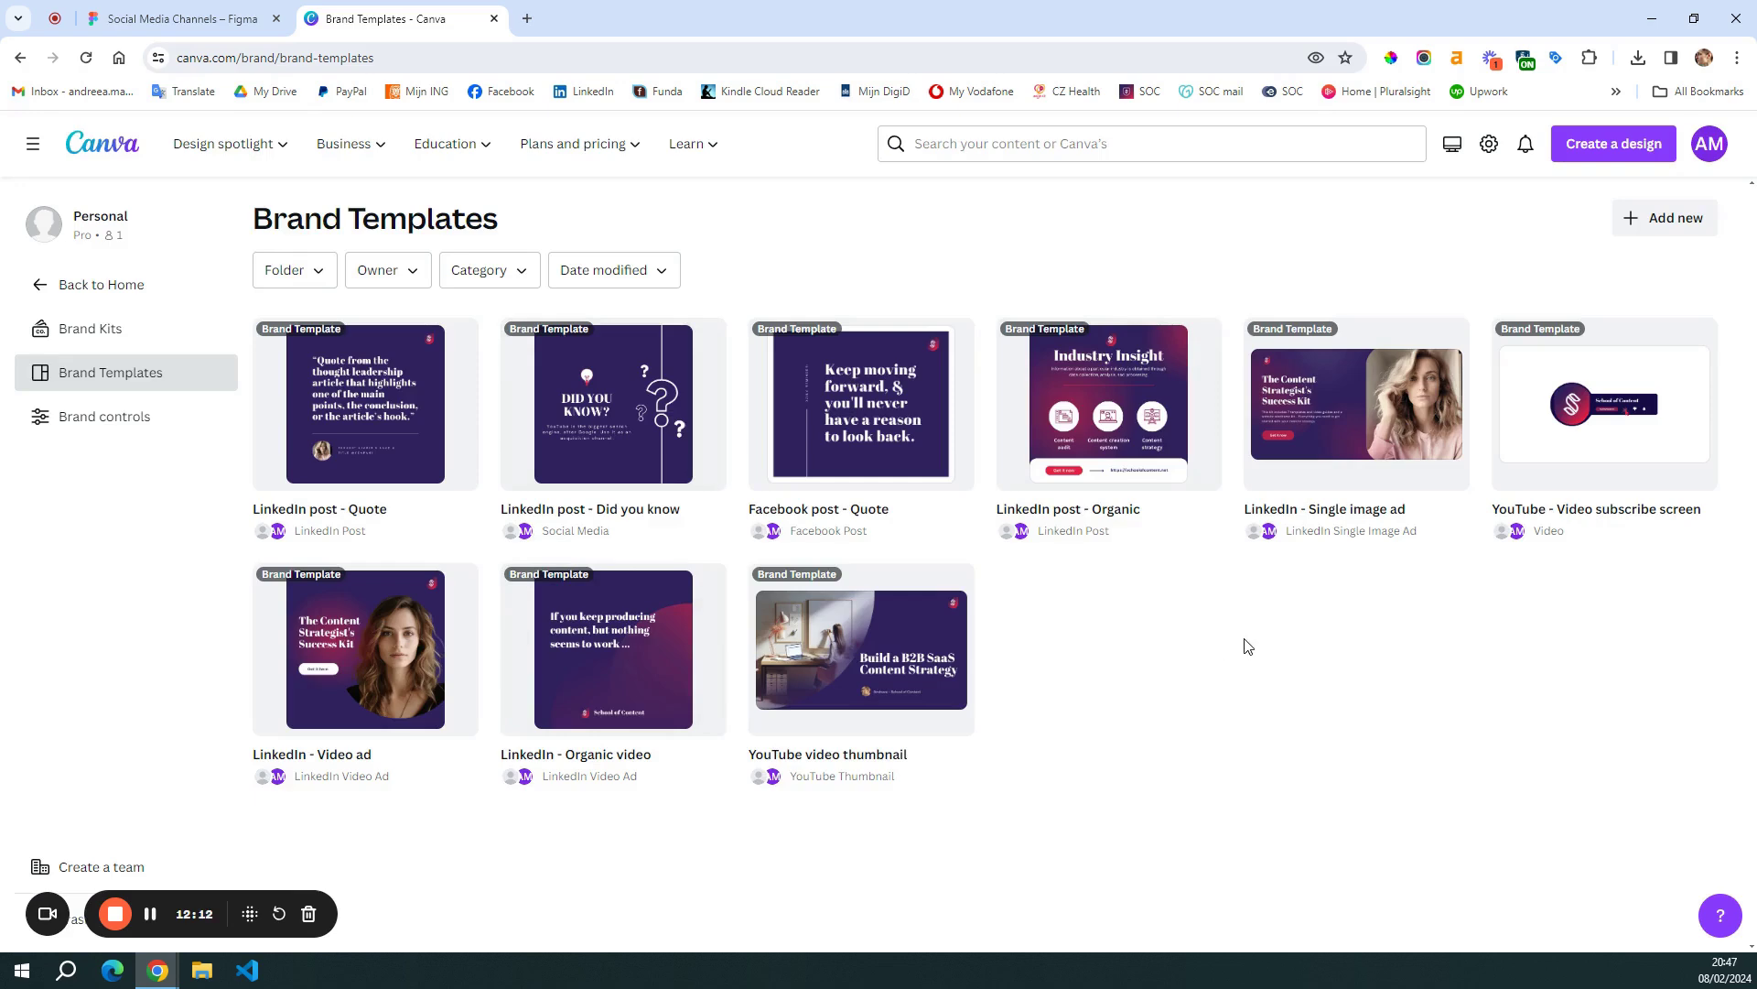
pyautogui.hotkey('alt', 'Left')
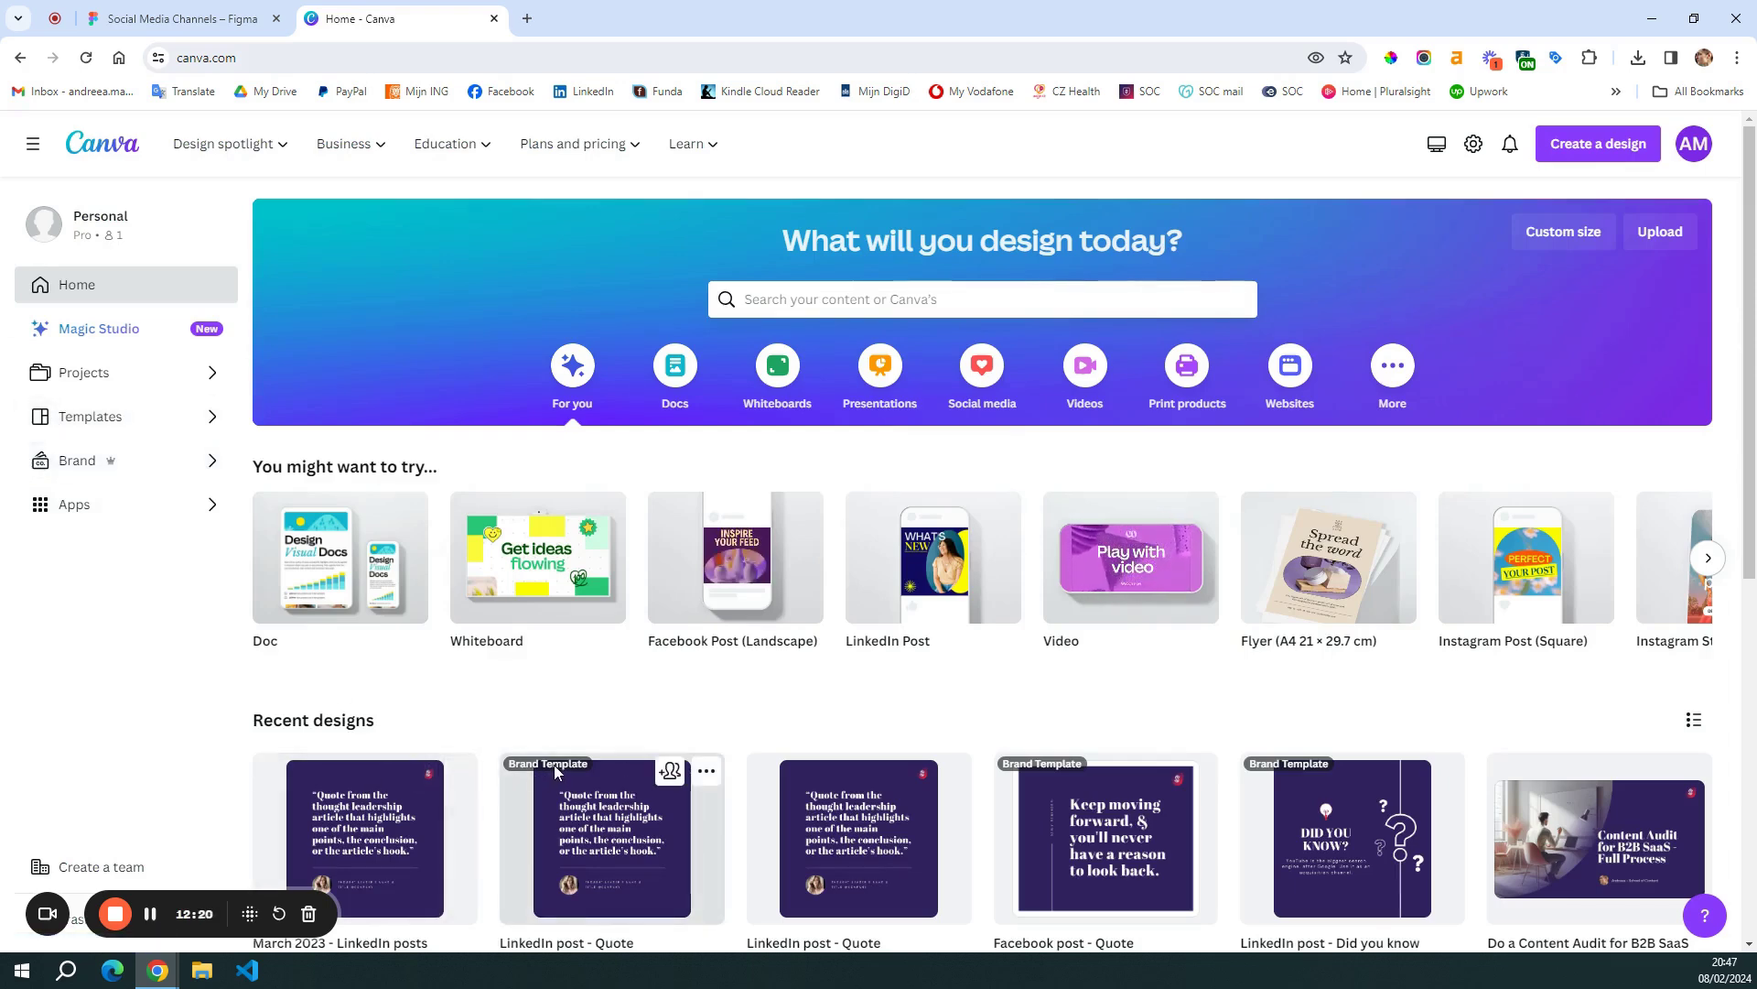
# - Open the March 2023 folder from the Folders view of Projects
pyautogui.scroll(-2, 555, 766)
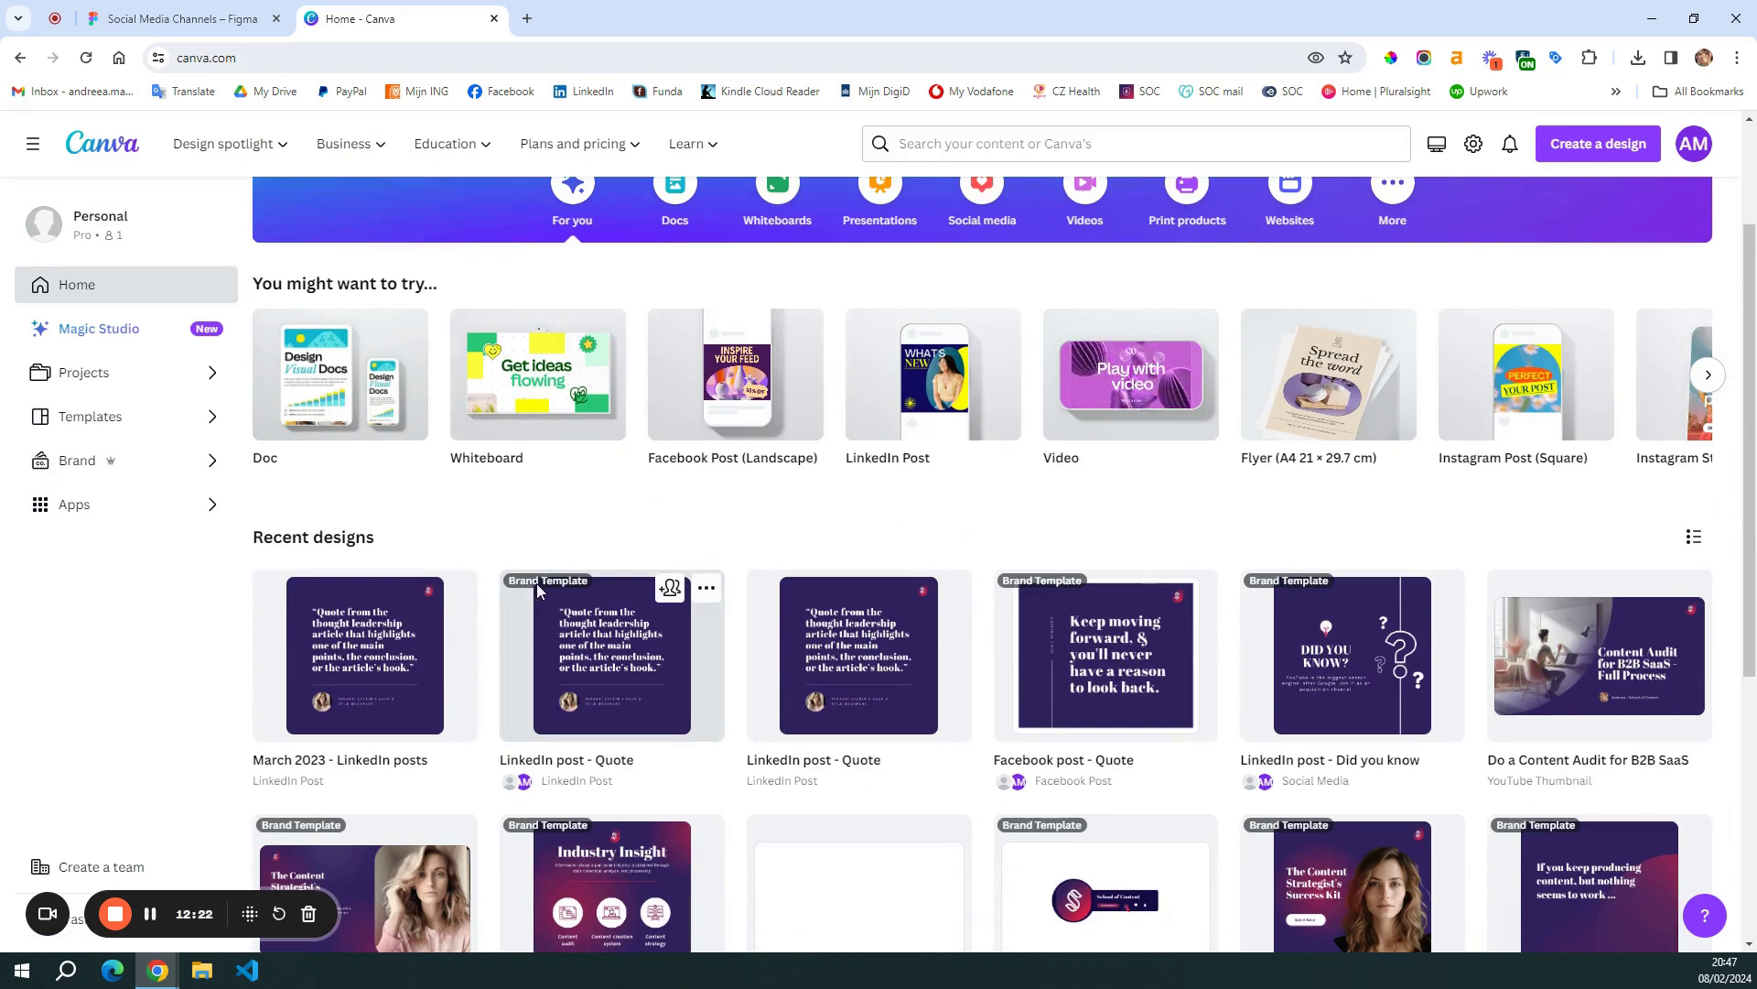
pyautogui.scroll(2, 544, 597)
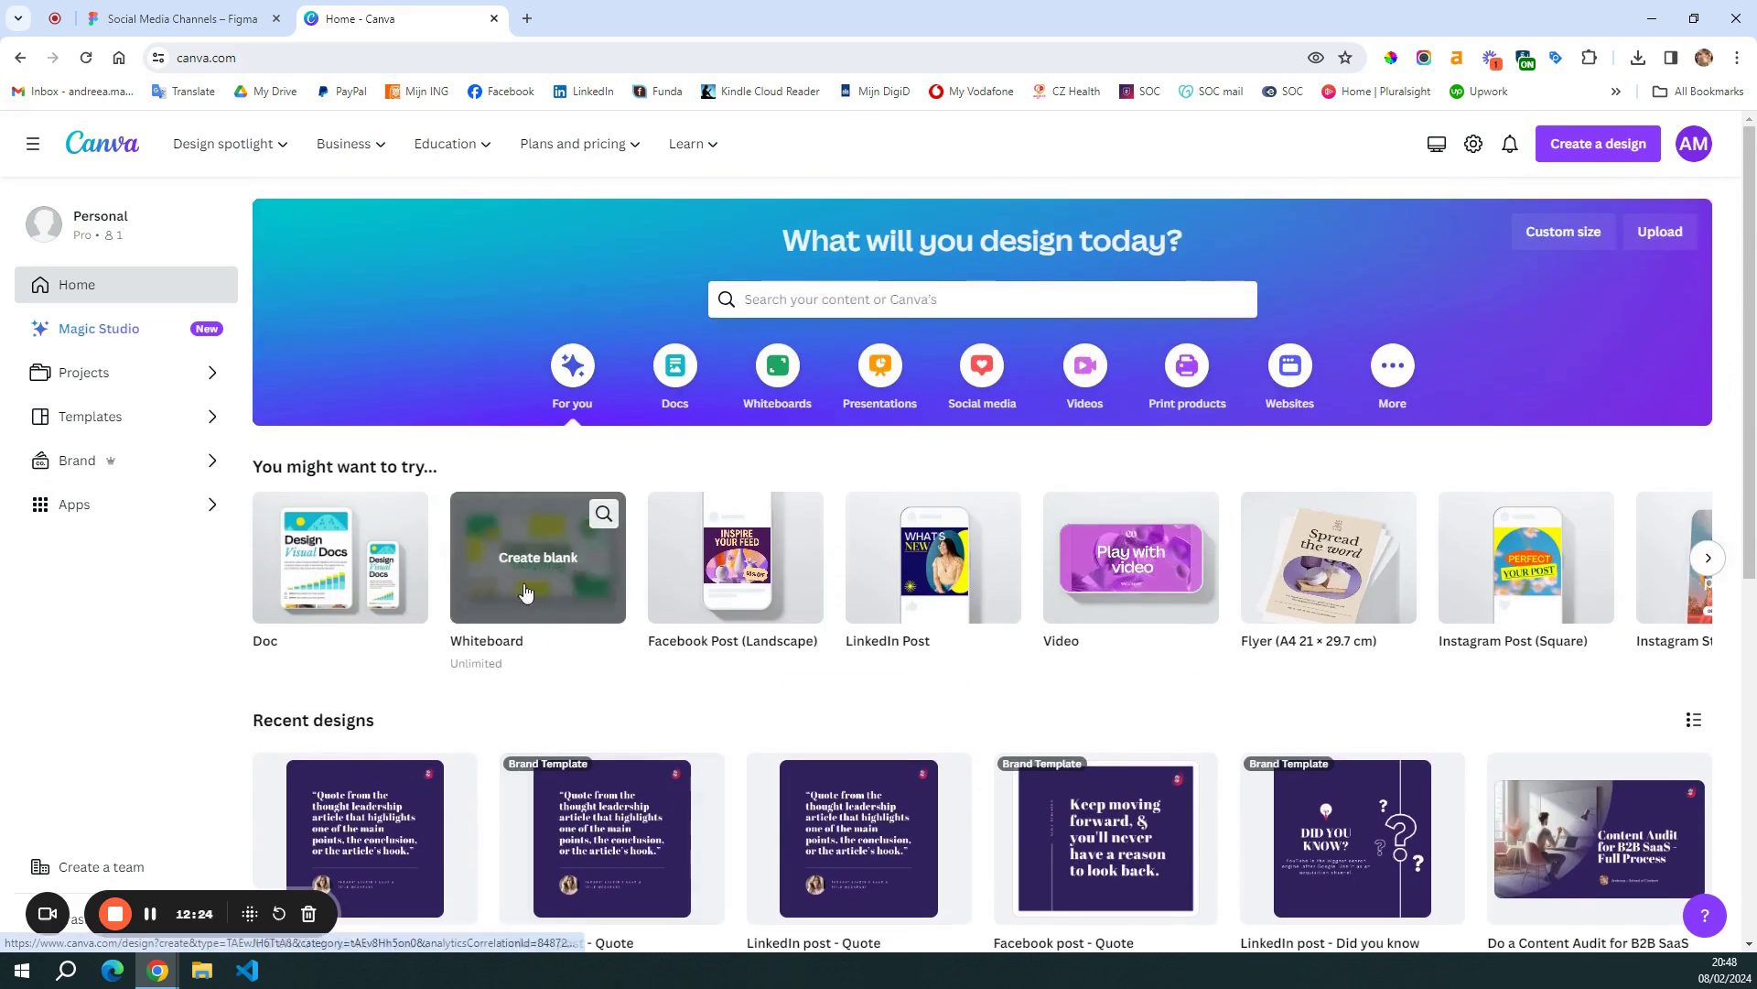
pyautogui.click(96, 374)
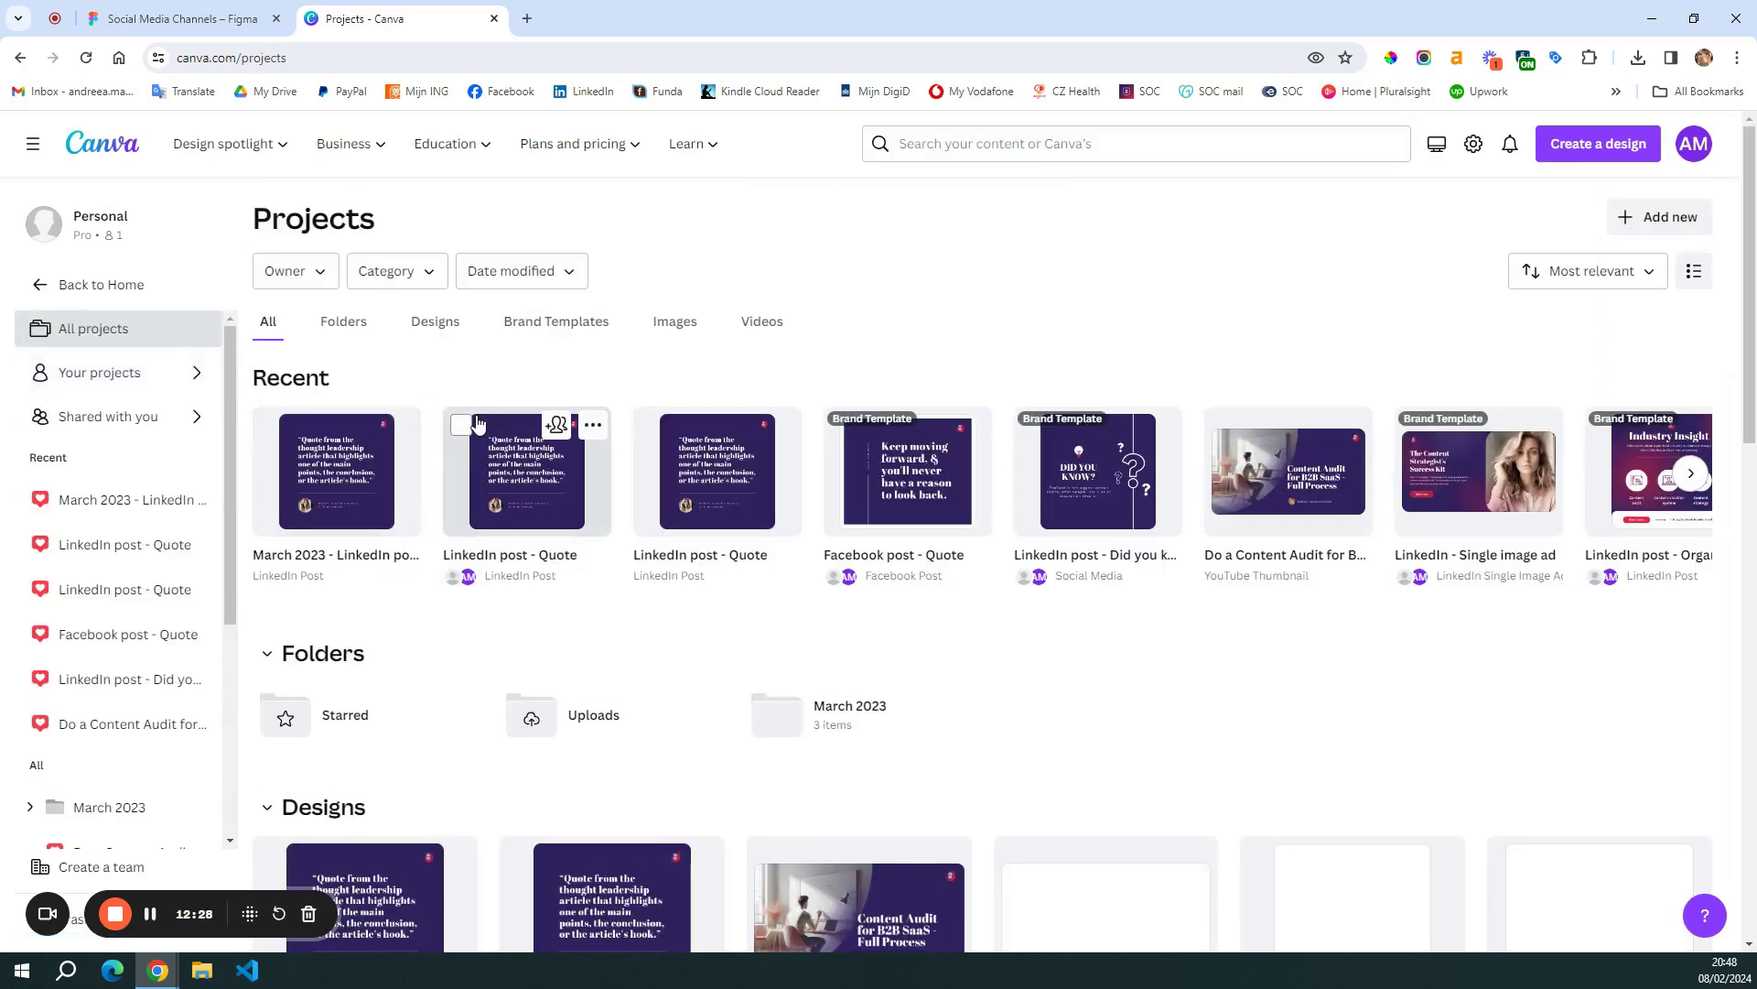
pyautogui.click(337, 333)
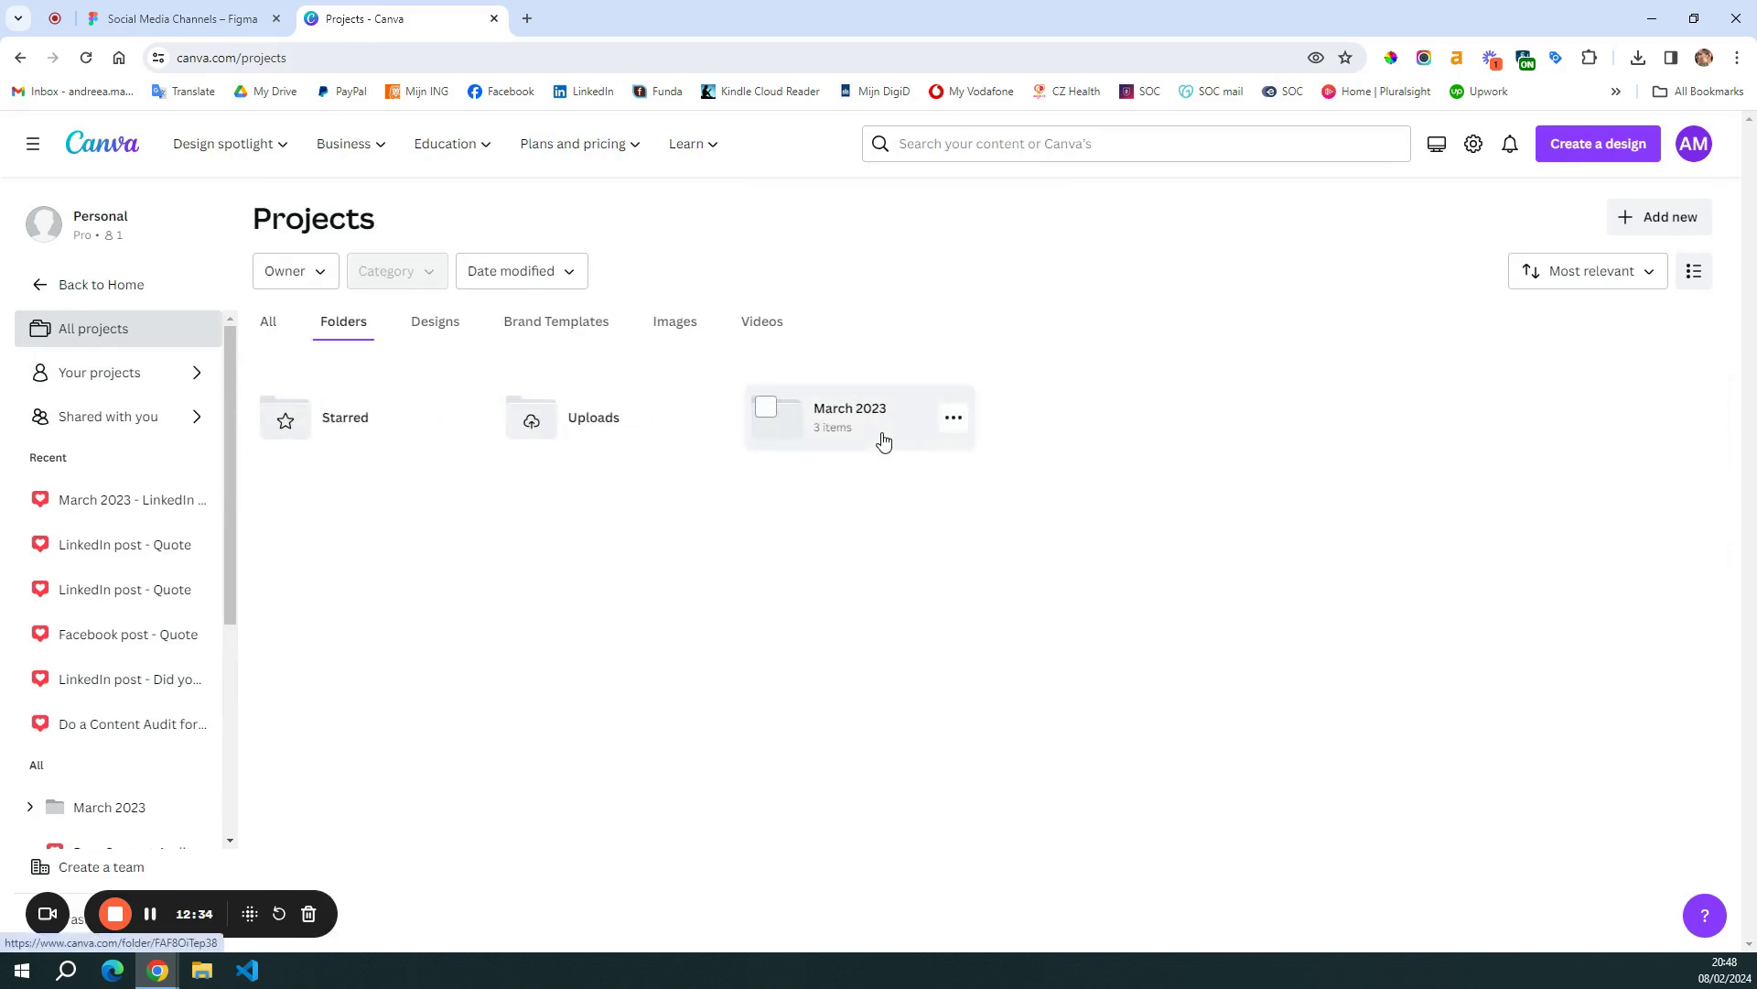
pyautogui.click(558, 326)
pyautogui.click(430, 326)
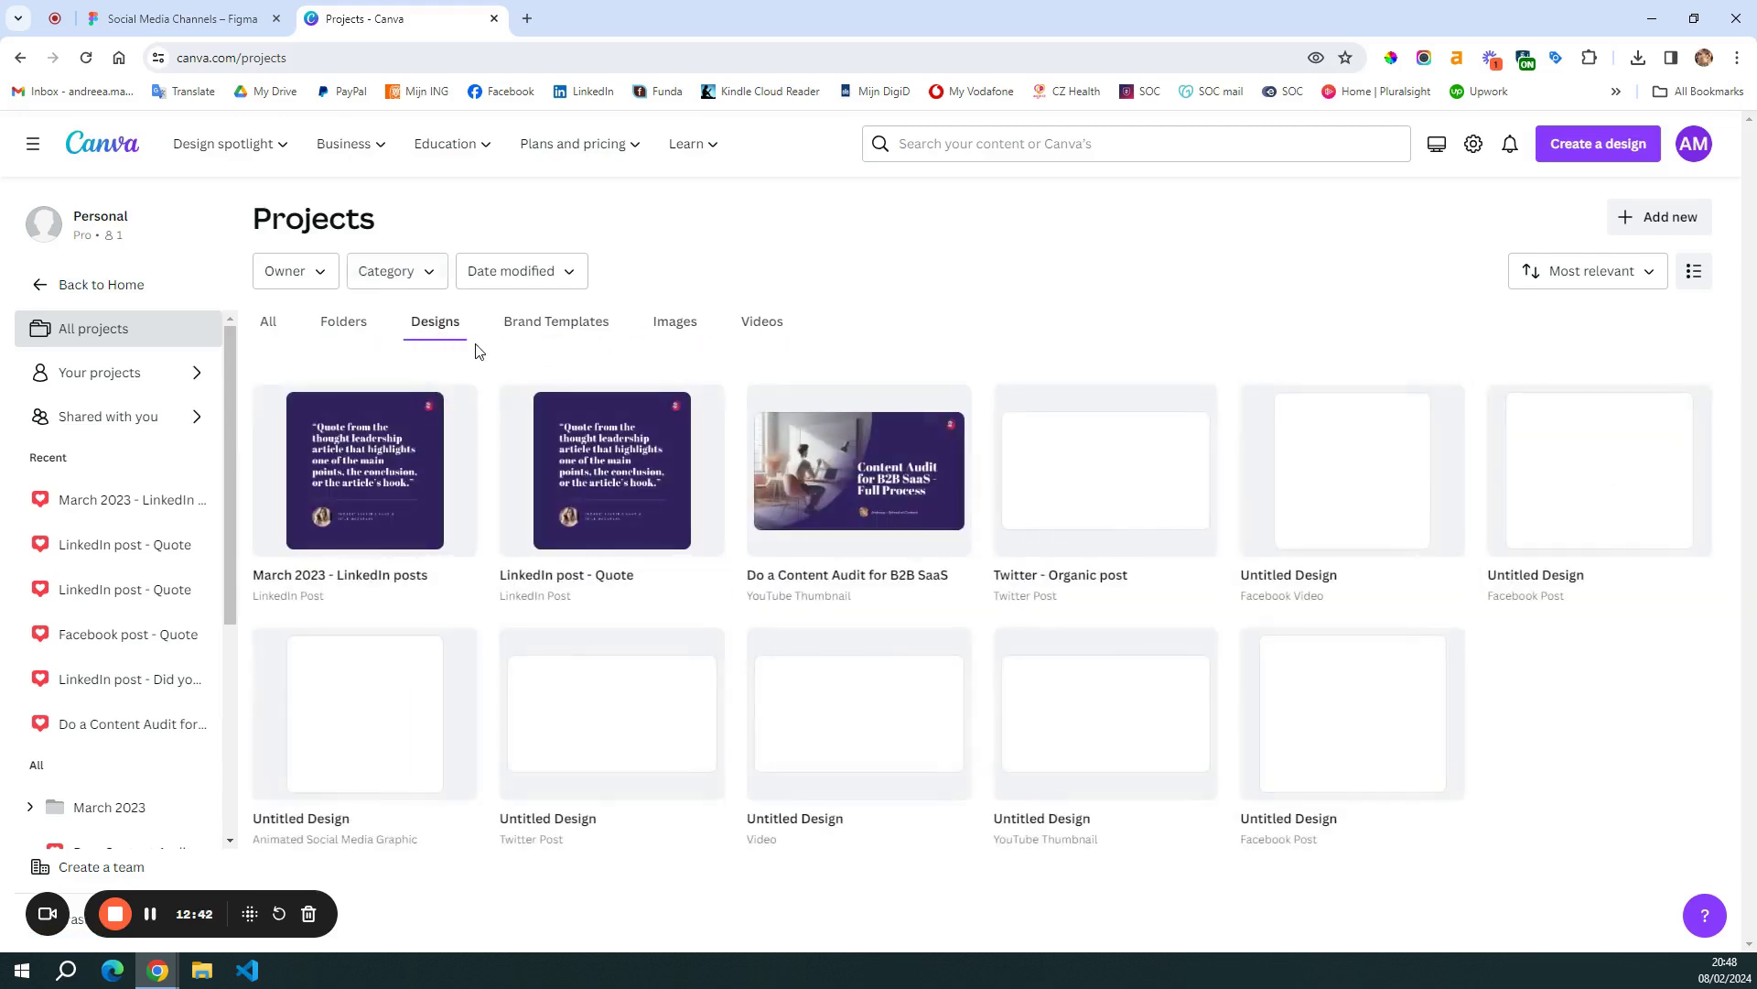
pyautogui.click(341, 330)
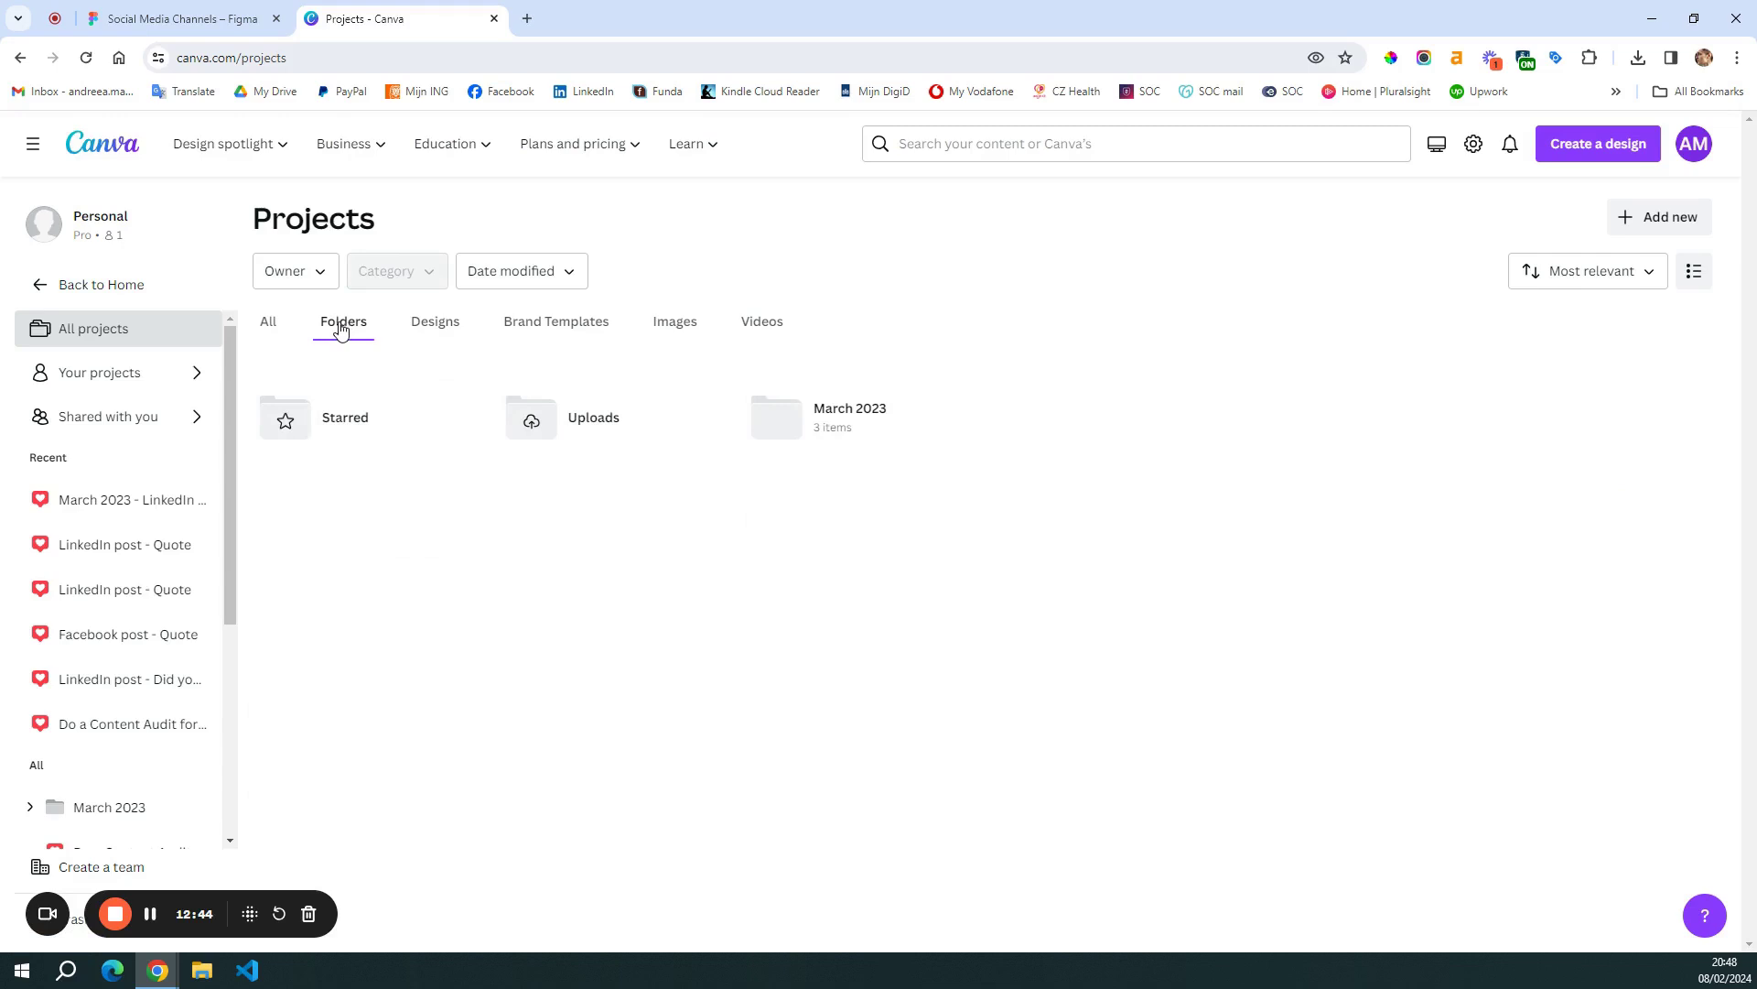
pyautogui.click(879, 431)
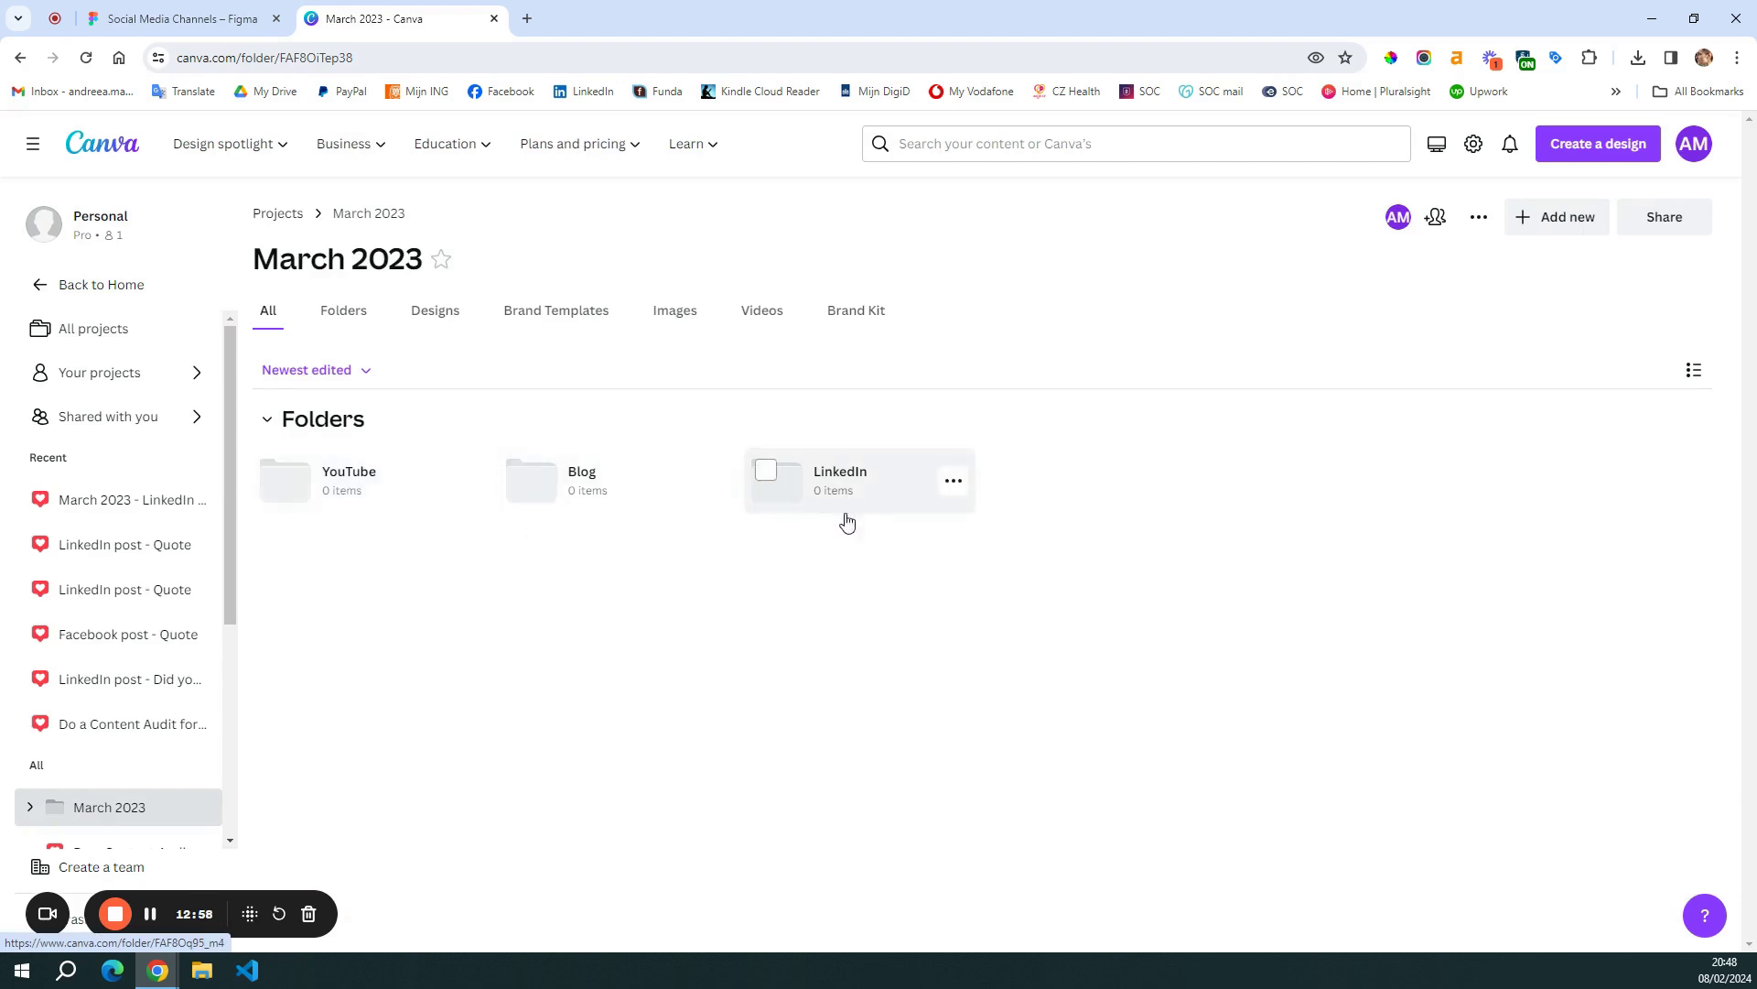
# - Move 'March 2023 - LinkedIn posts' from Your projects into the LinkedIn folder and open it
pyautogui.click(890, 496)
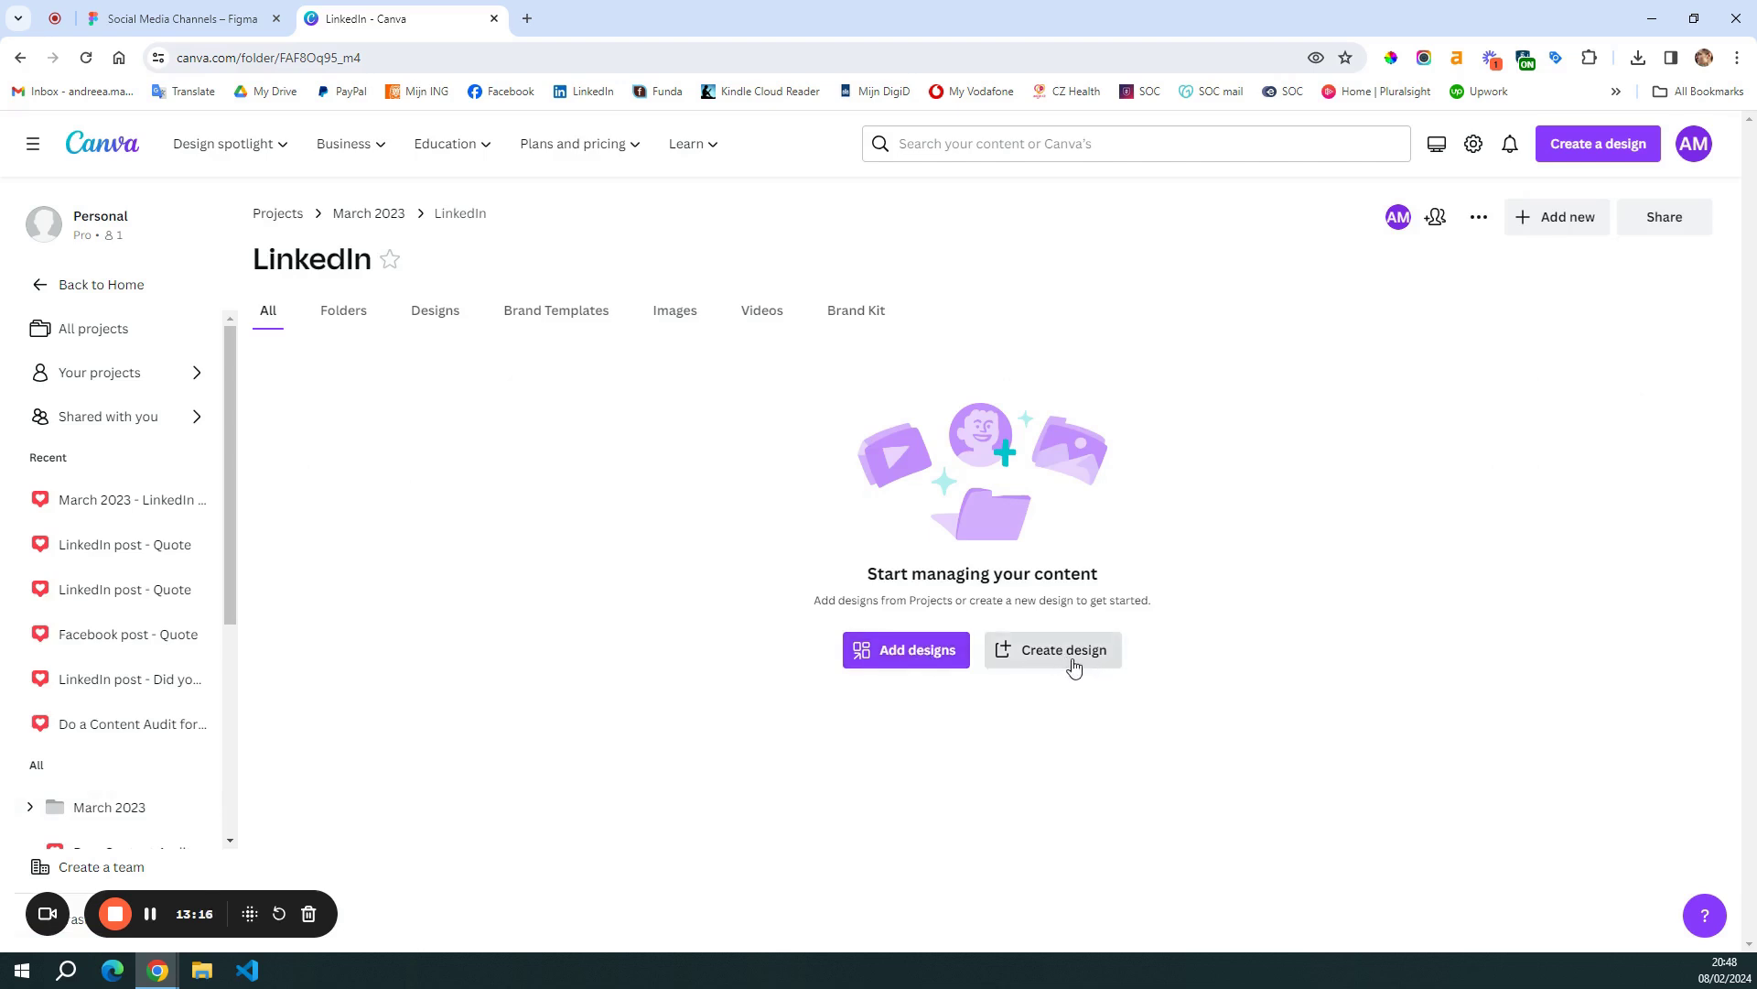
pyautogui.click(918, 659)
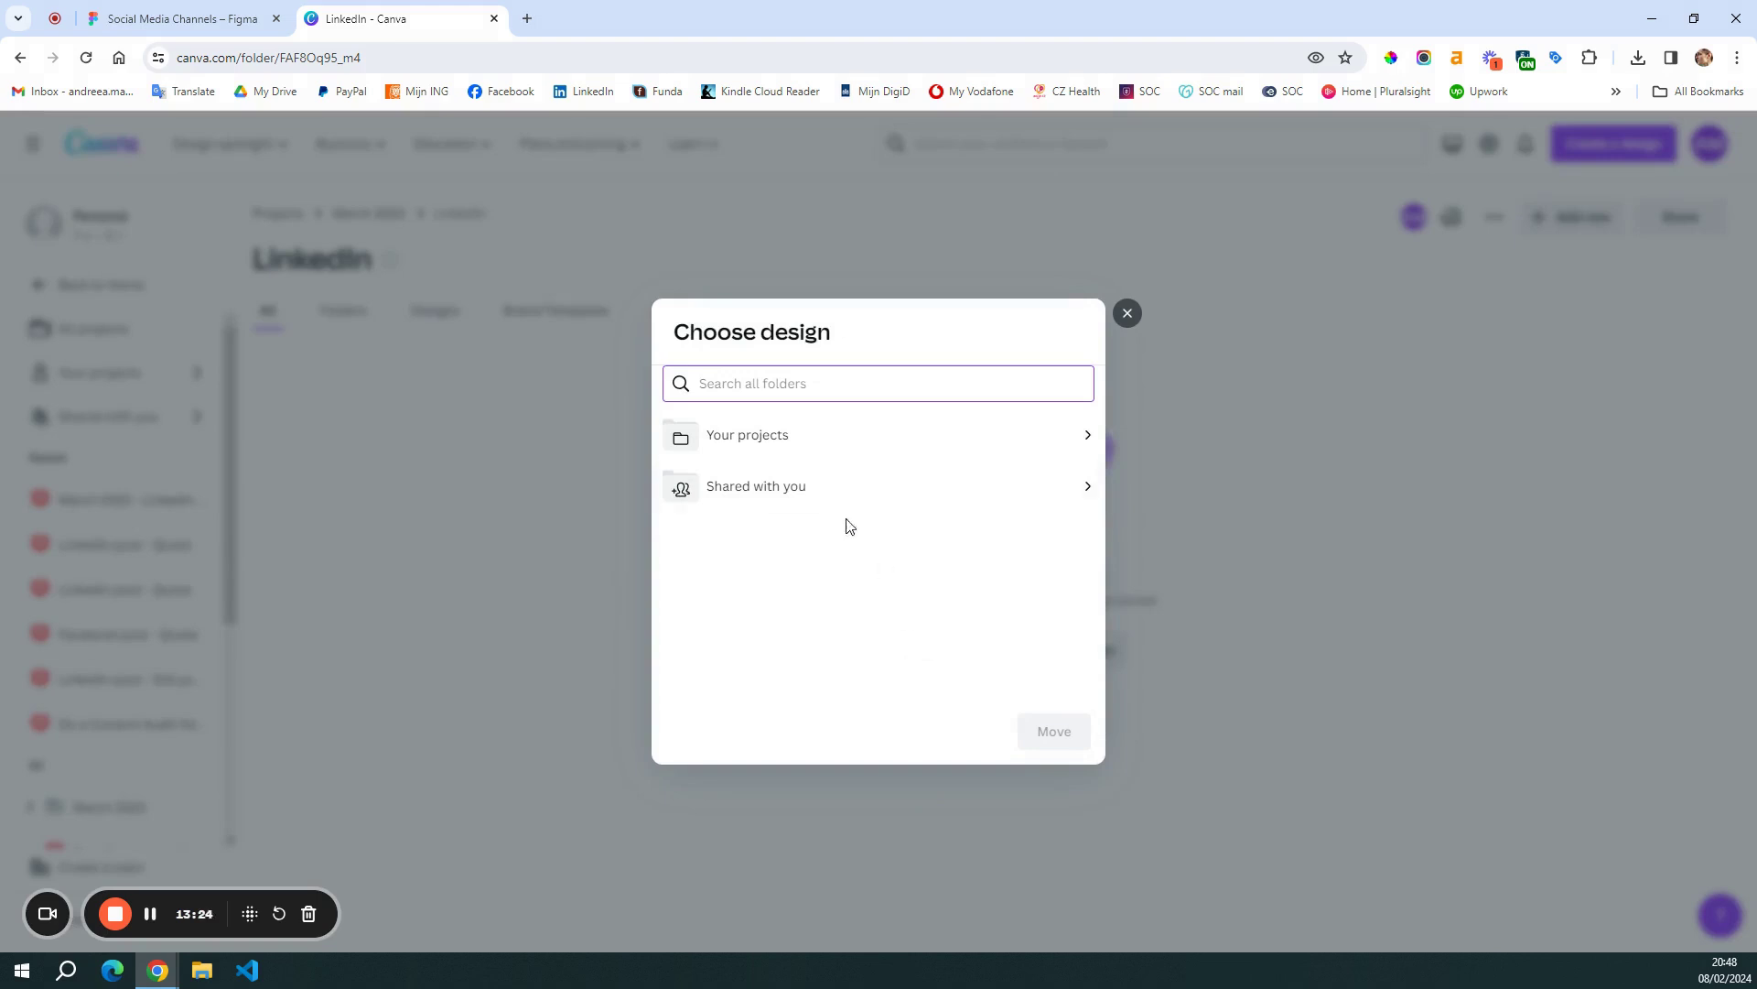
pyautogui.click(806, 452)
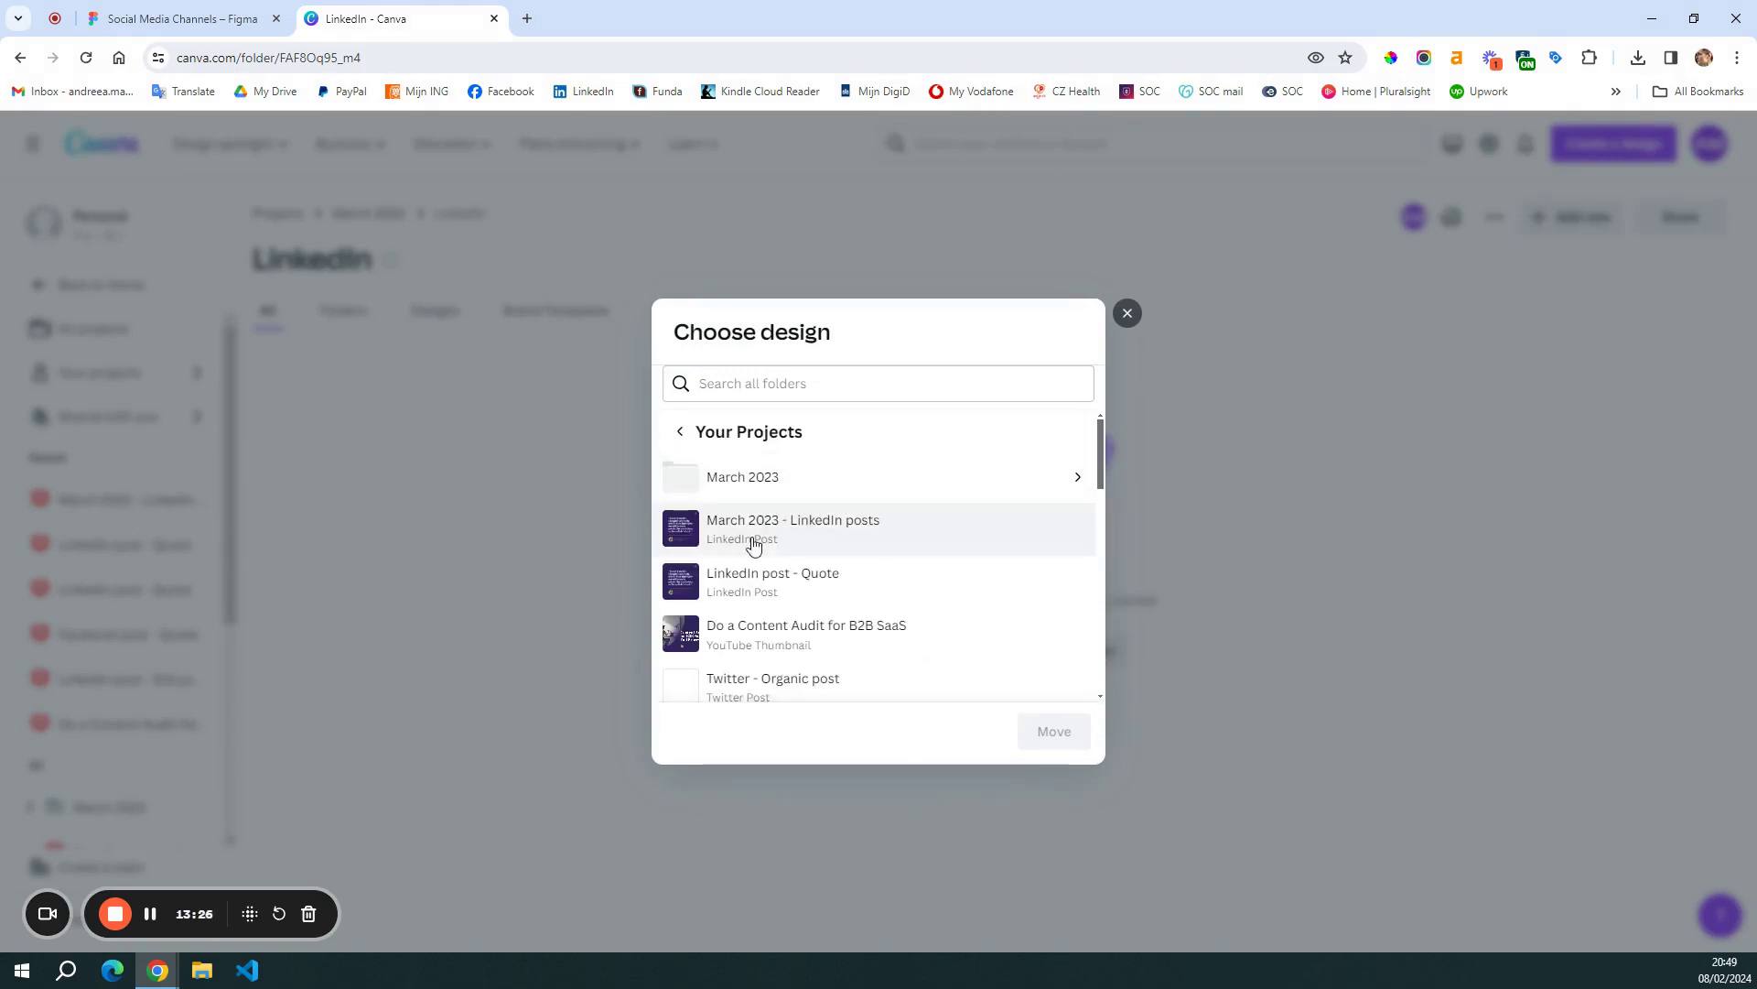
pyautogui.click(892, 545)
pyautogui.click(1054, 730)
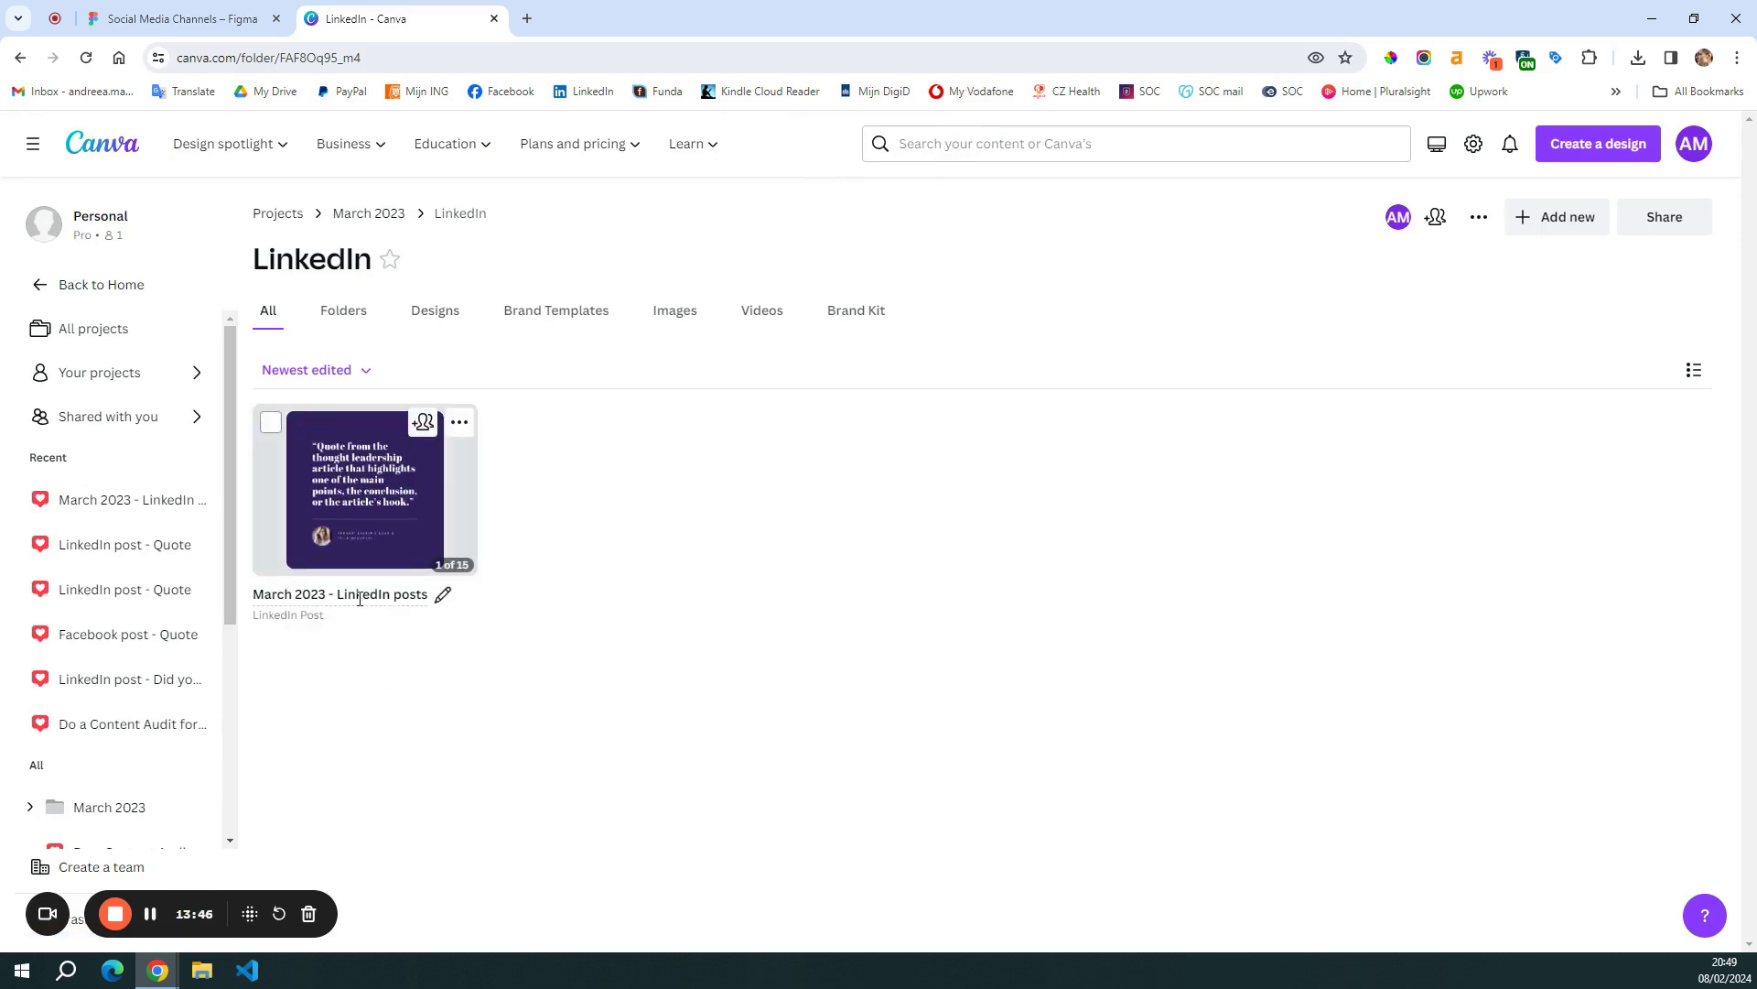
pyautogui.click(376, 475)
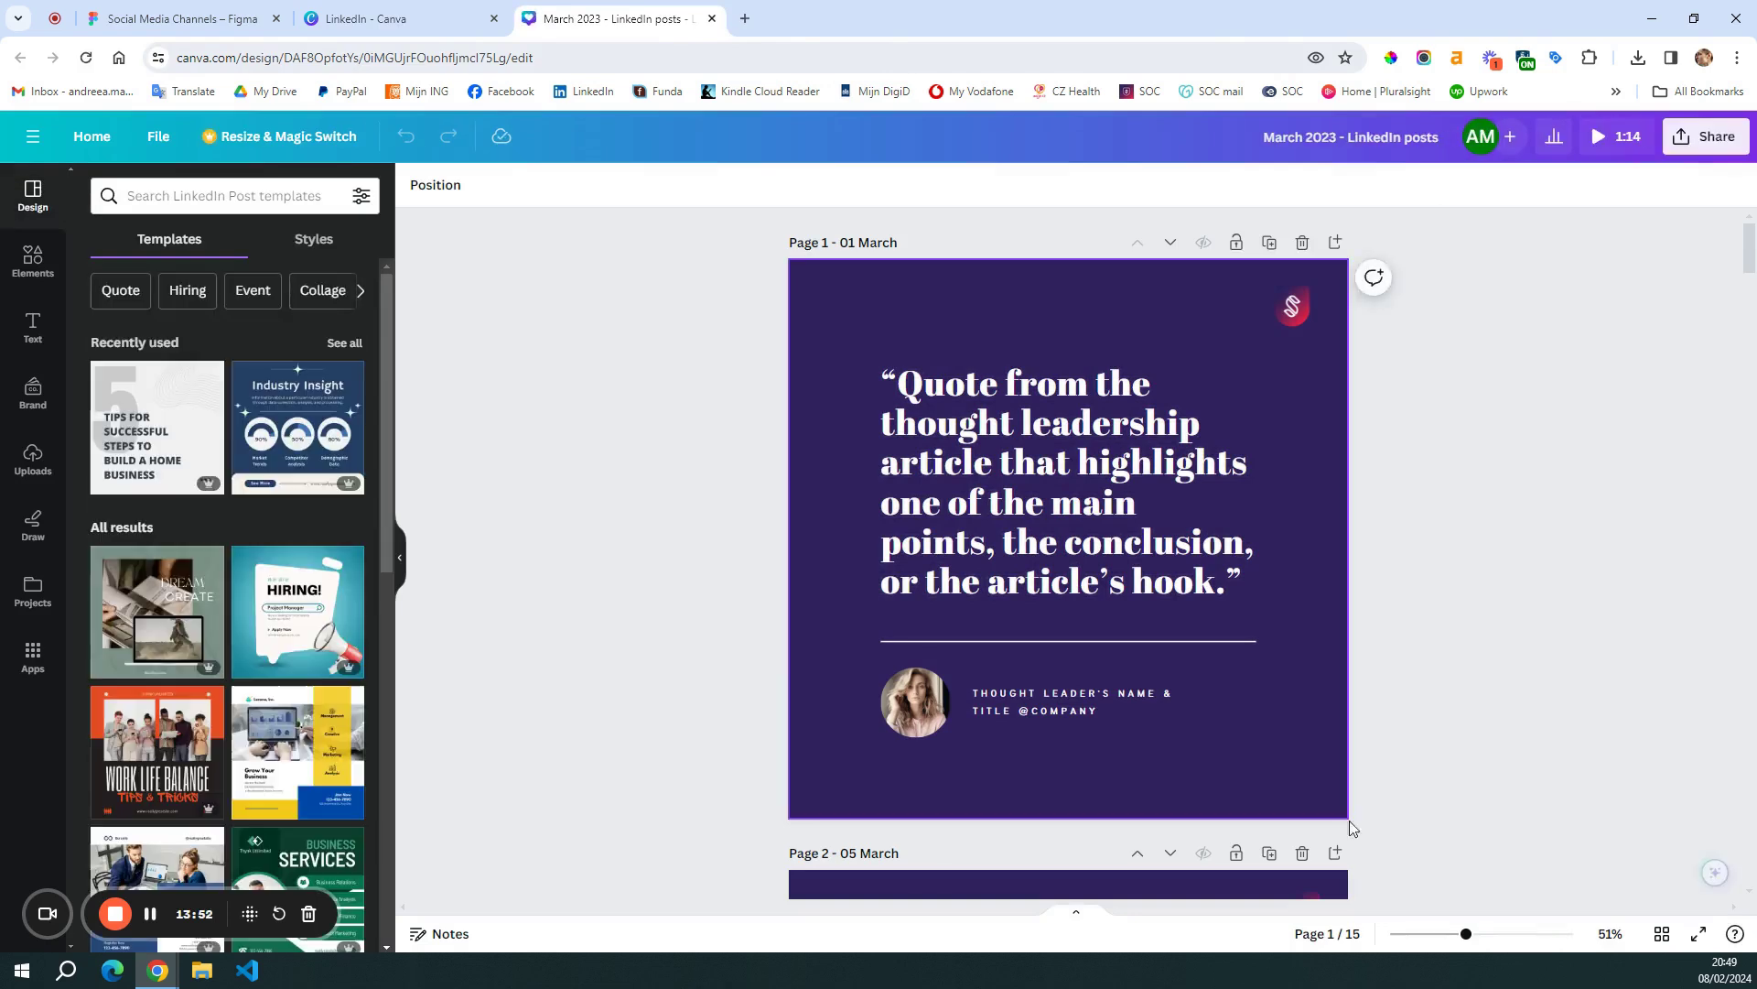
# - View the design's 15 pages in grid view, then go back up to the March 2023 folder
pyautogui.click(1662, 935)
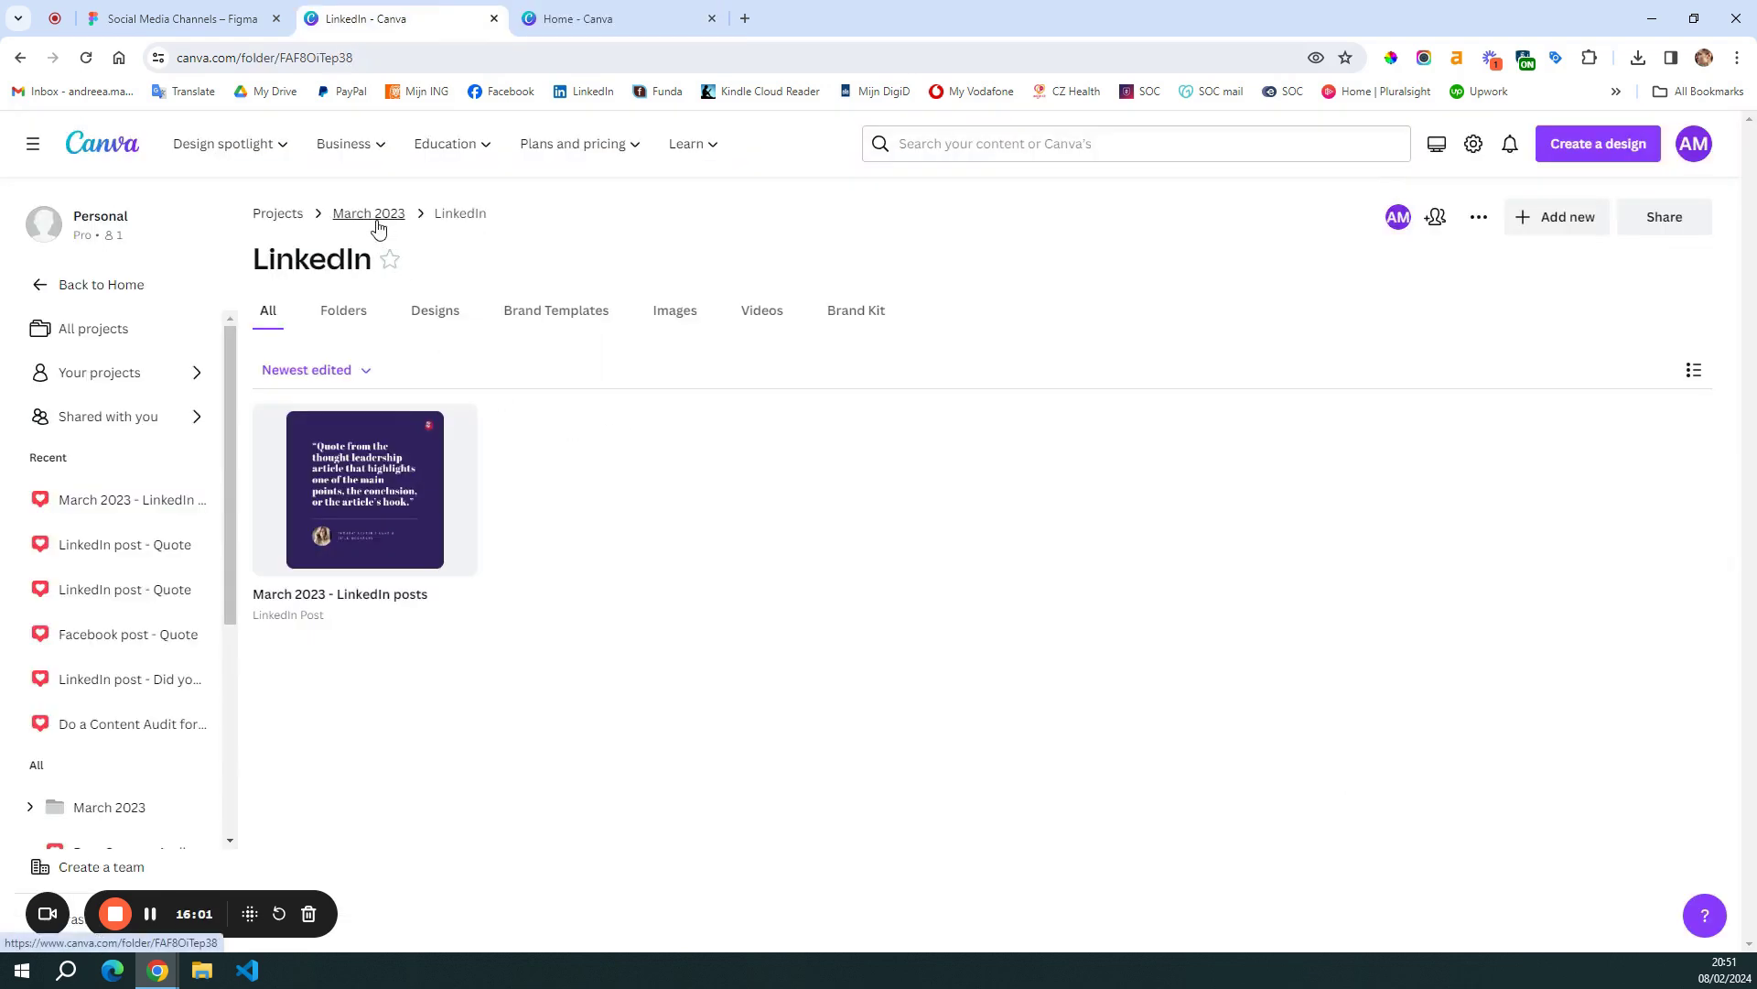
pyautogui.click(375, 216)
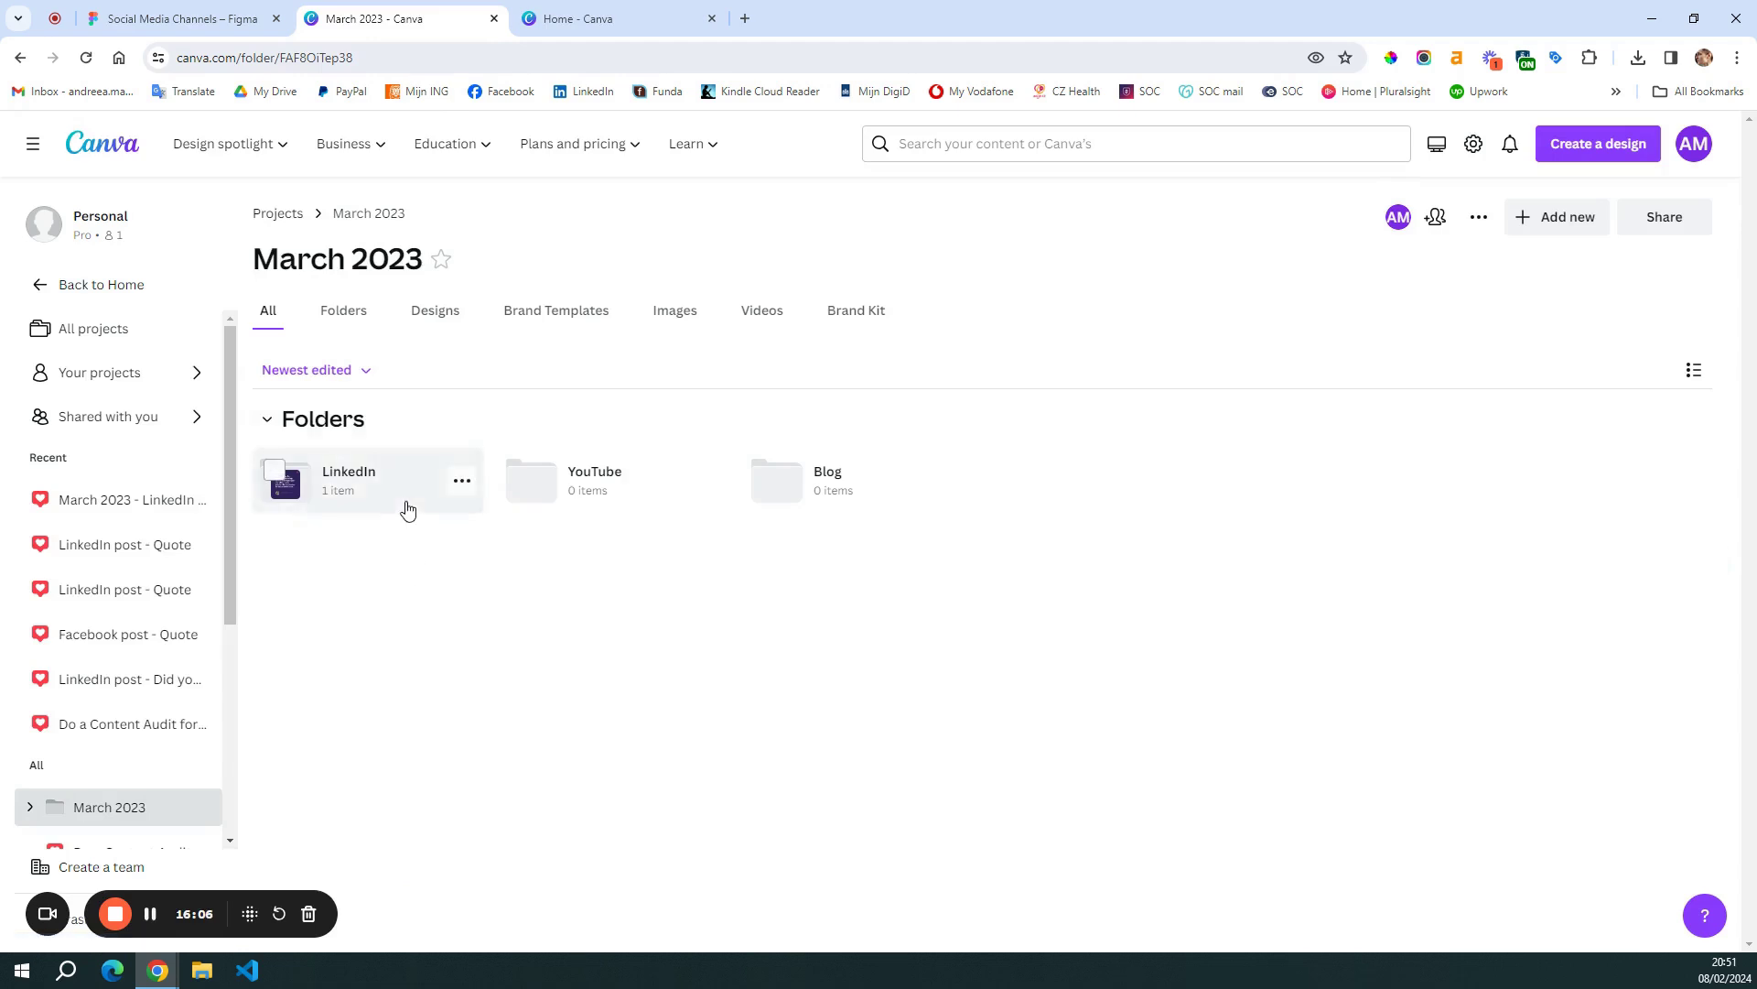